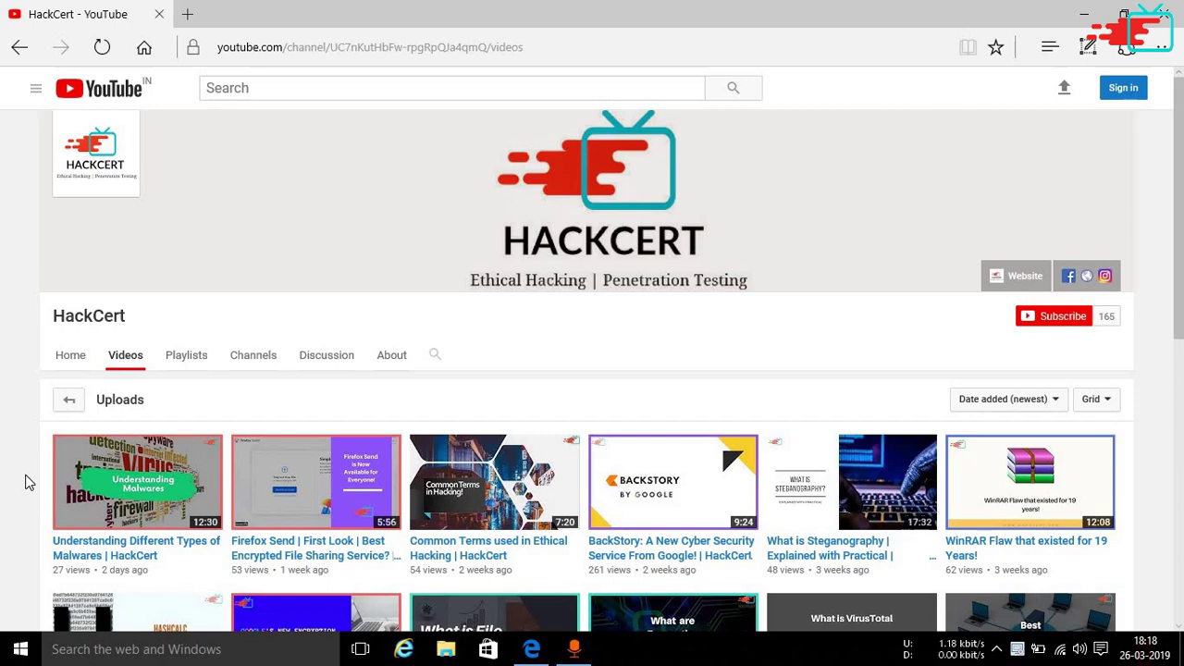
Look through the list of uploaded videos on the HackCert channel
scroll(28, 482, down, 5)
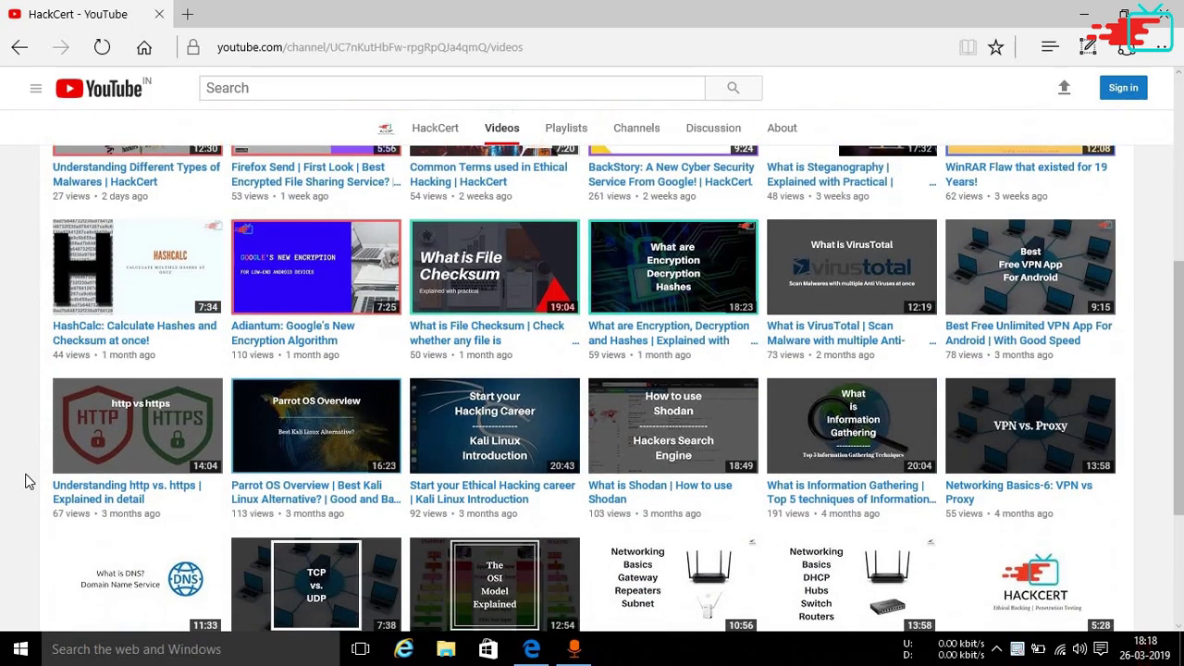
scroll(19, 479, down, 3)
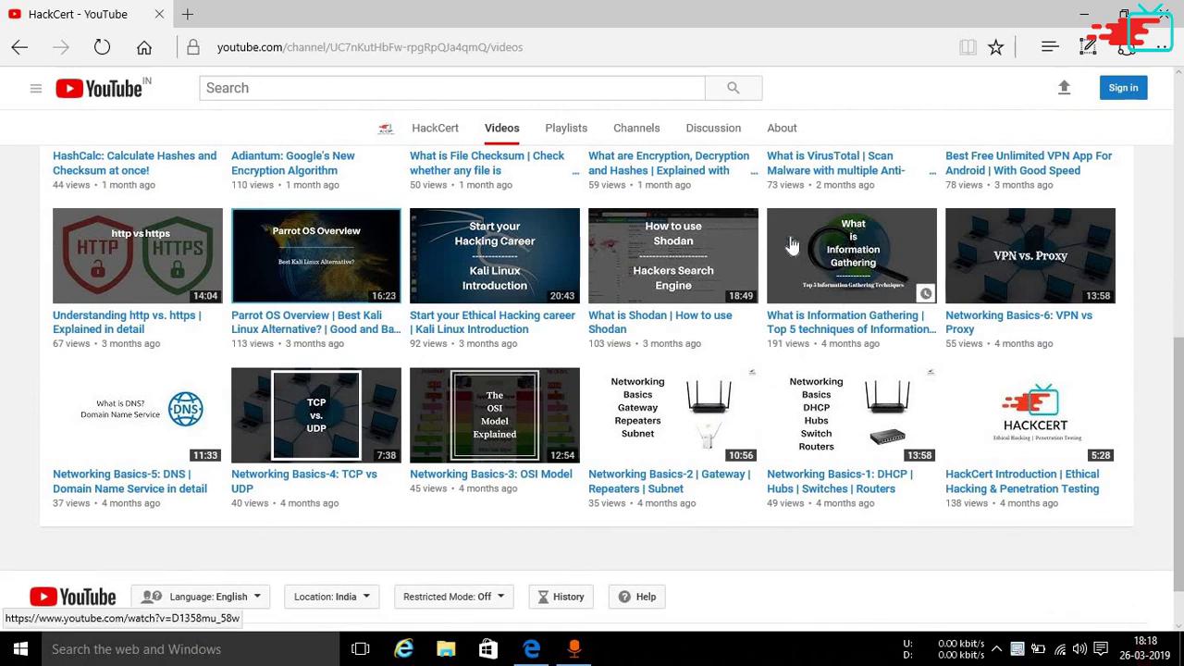
scroll(792, 244, up, 10)
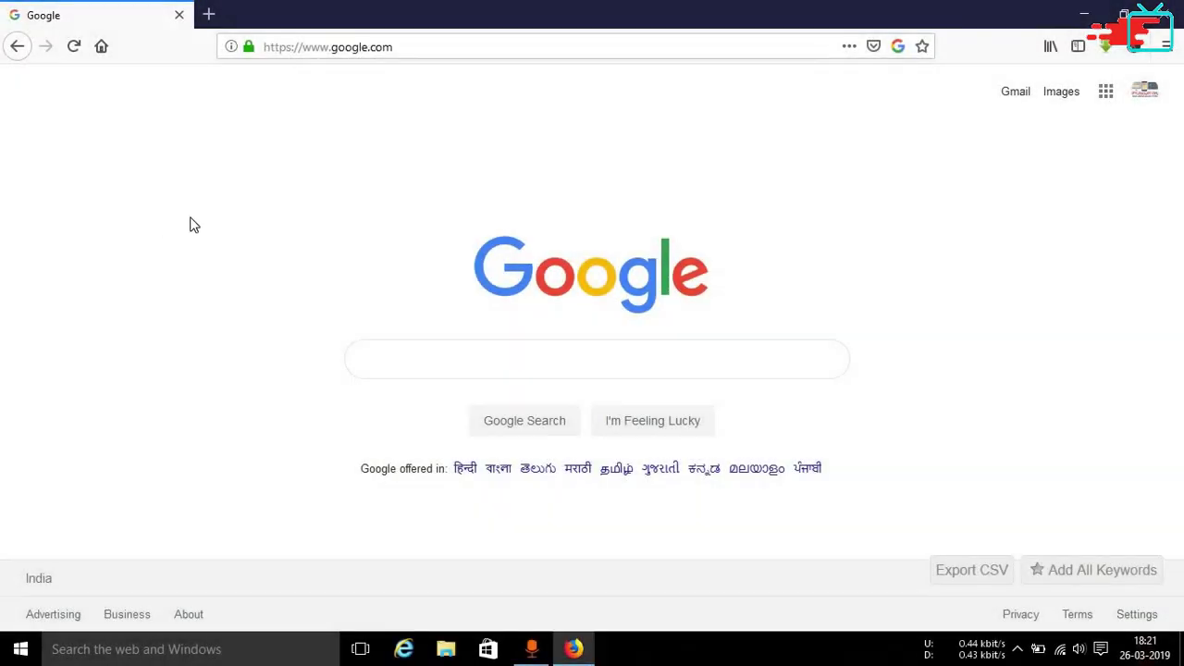
Search Google for wappalyzer and open the Wappalyzer website
click(418, 51)
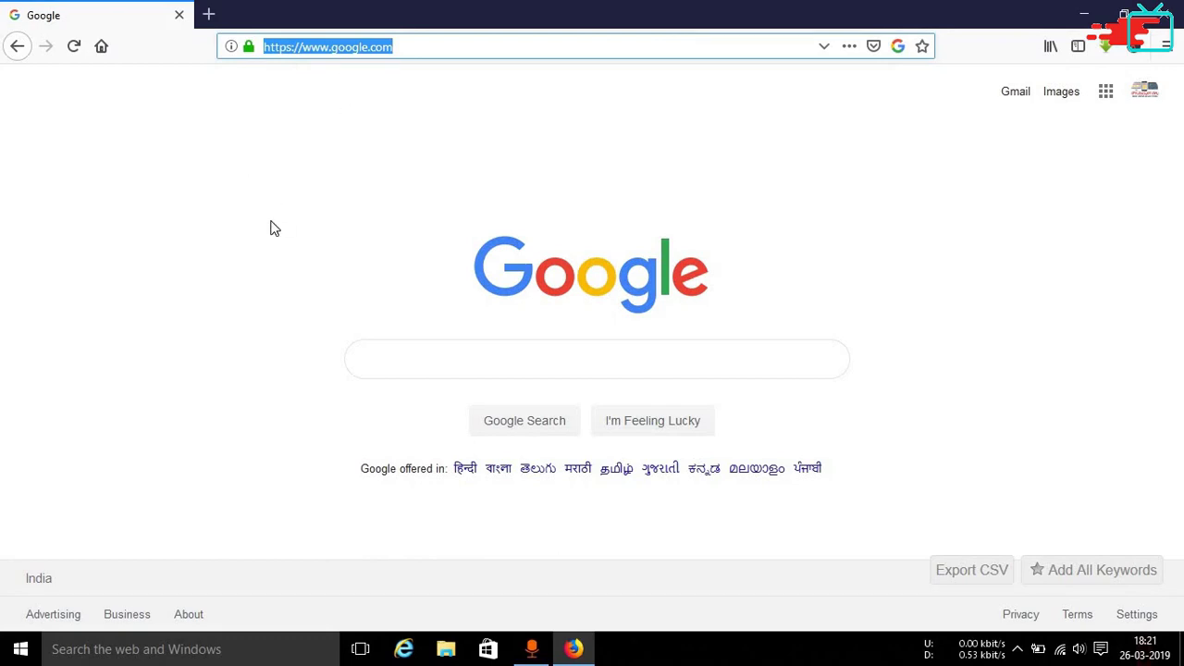
click(416, 383)
click(451, 367)
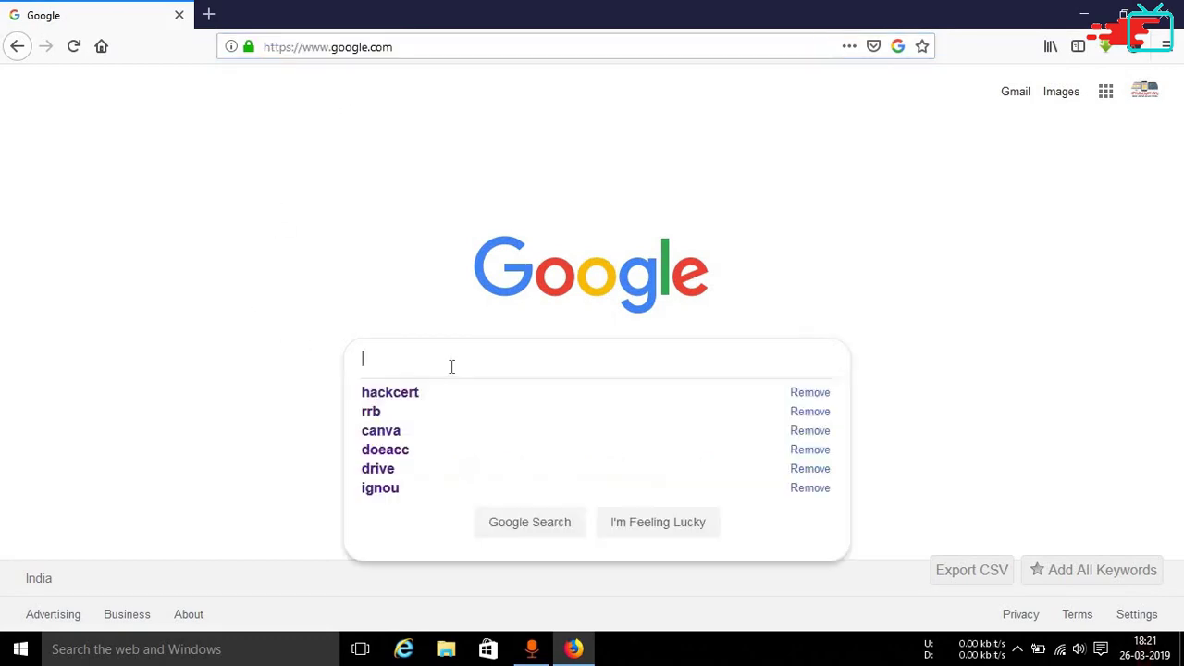
text(wapp)
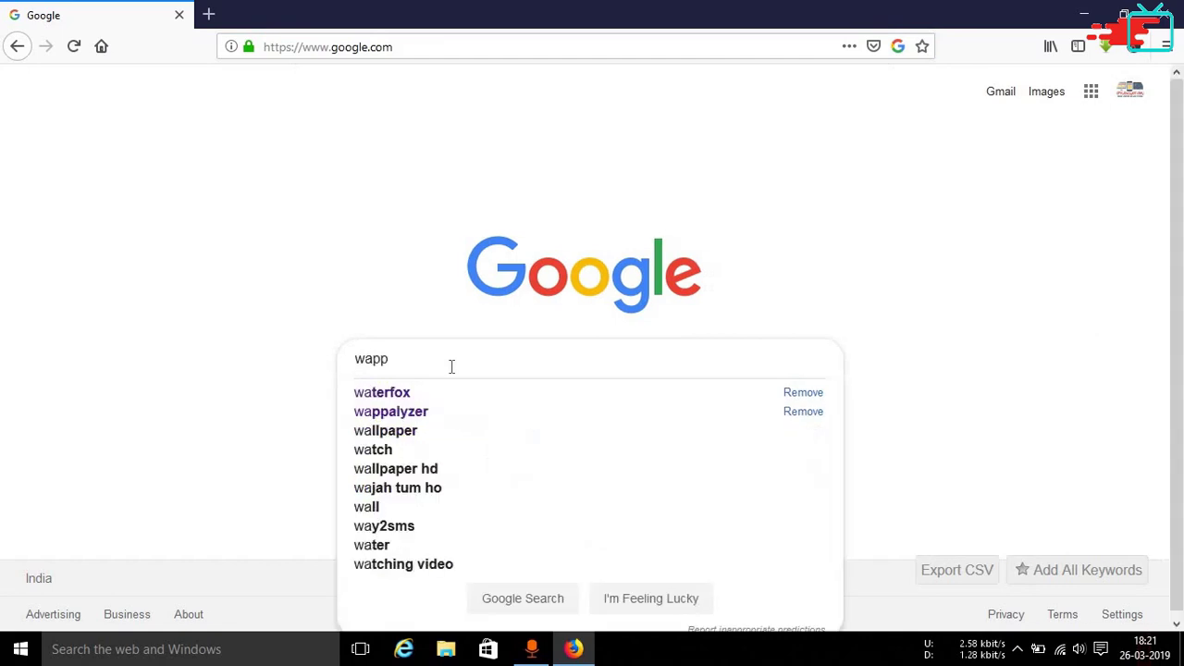
text(alyzer)
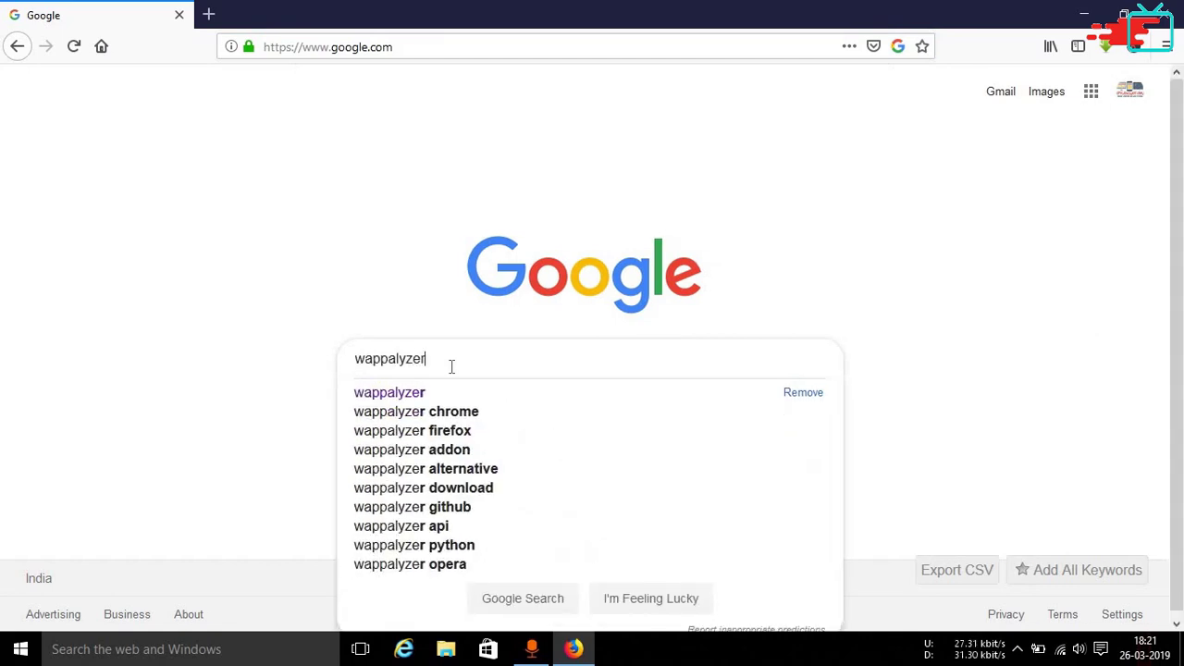
key(Return)
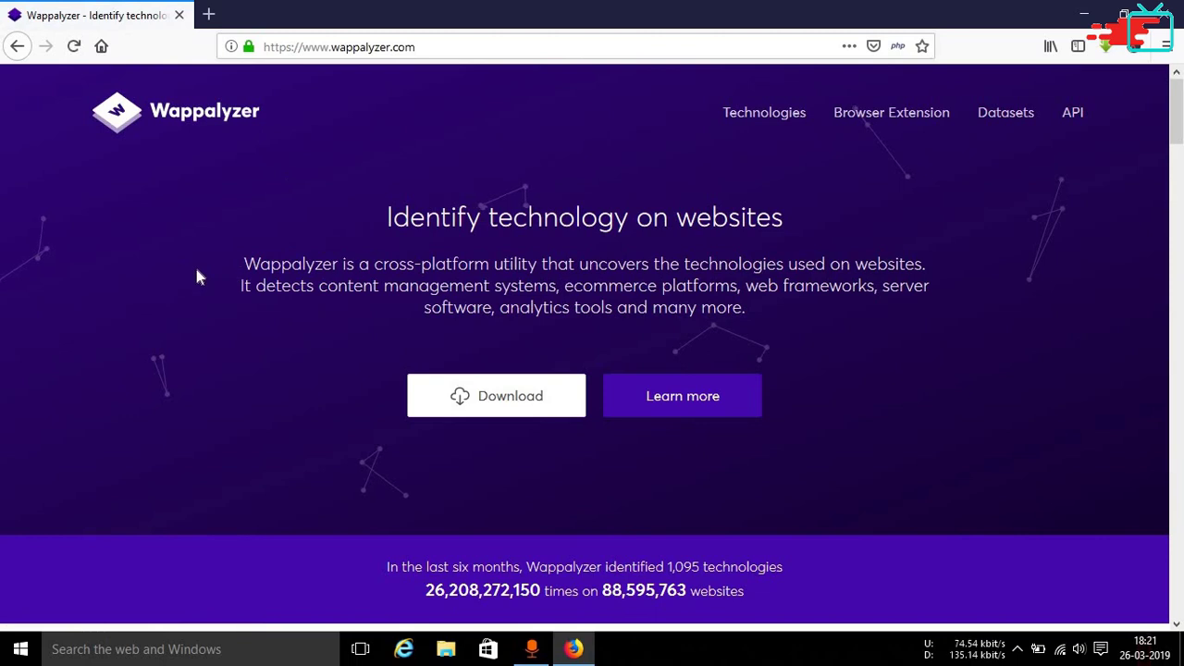
Go to Wappalyzer's download page and open the add-on page of its Firefox extension
scroll(197, 273, down, 6)
scroll(196, 271, up, 6)
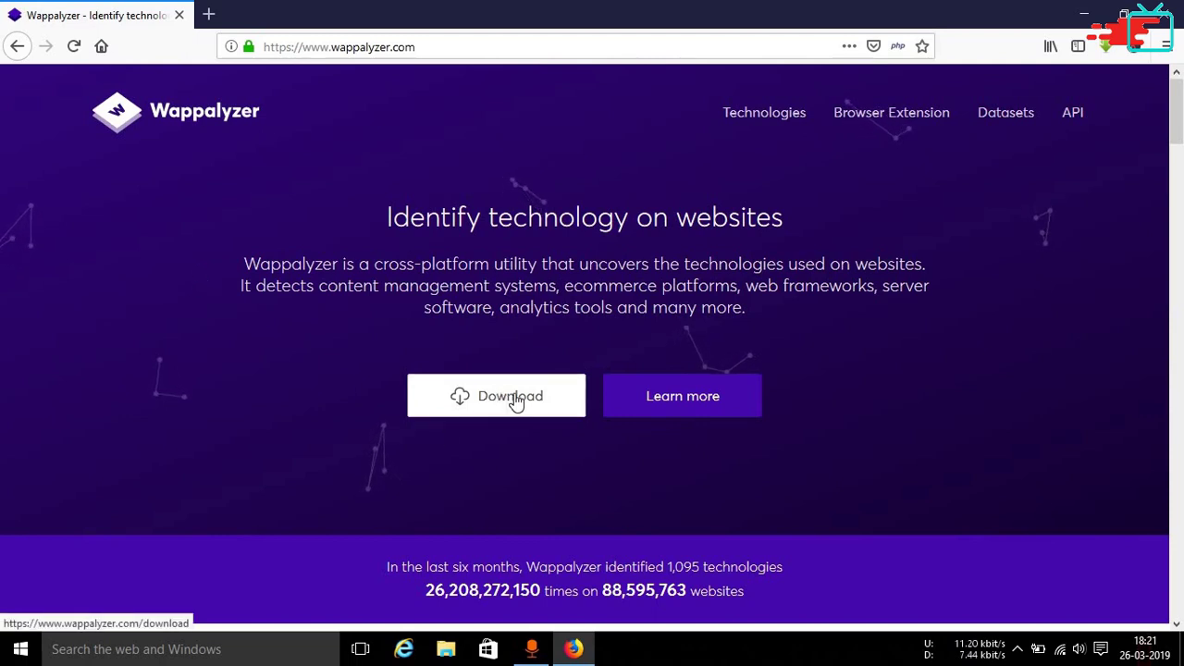
click(457, 398)
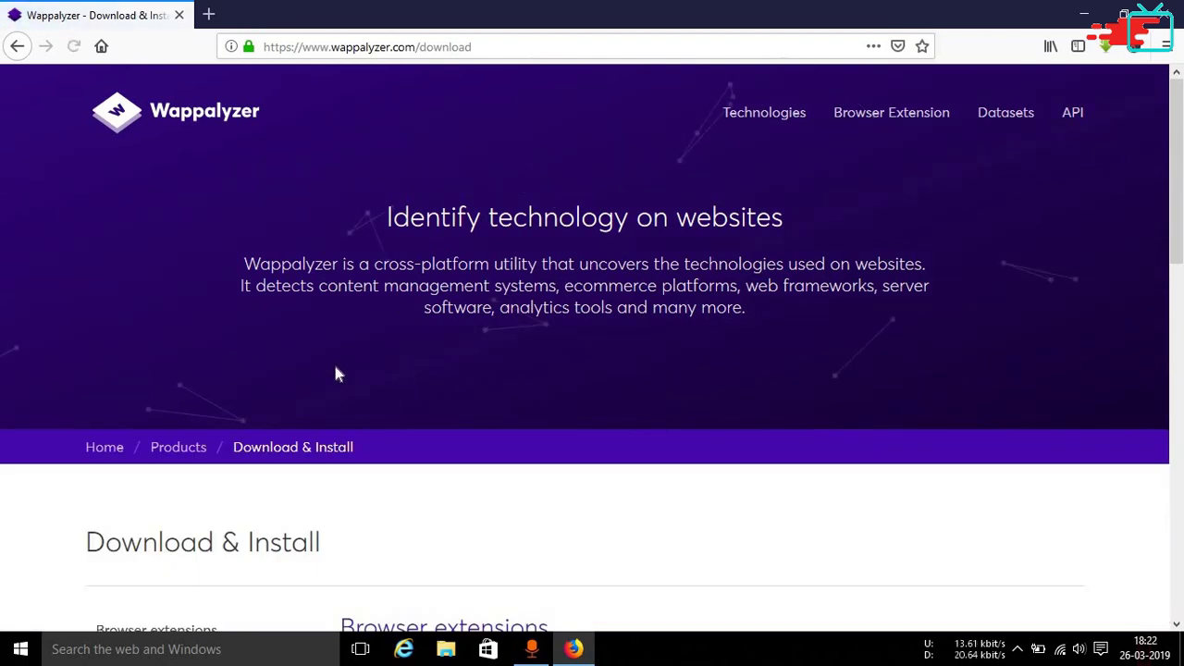
scroll(335, 374, down, 4)
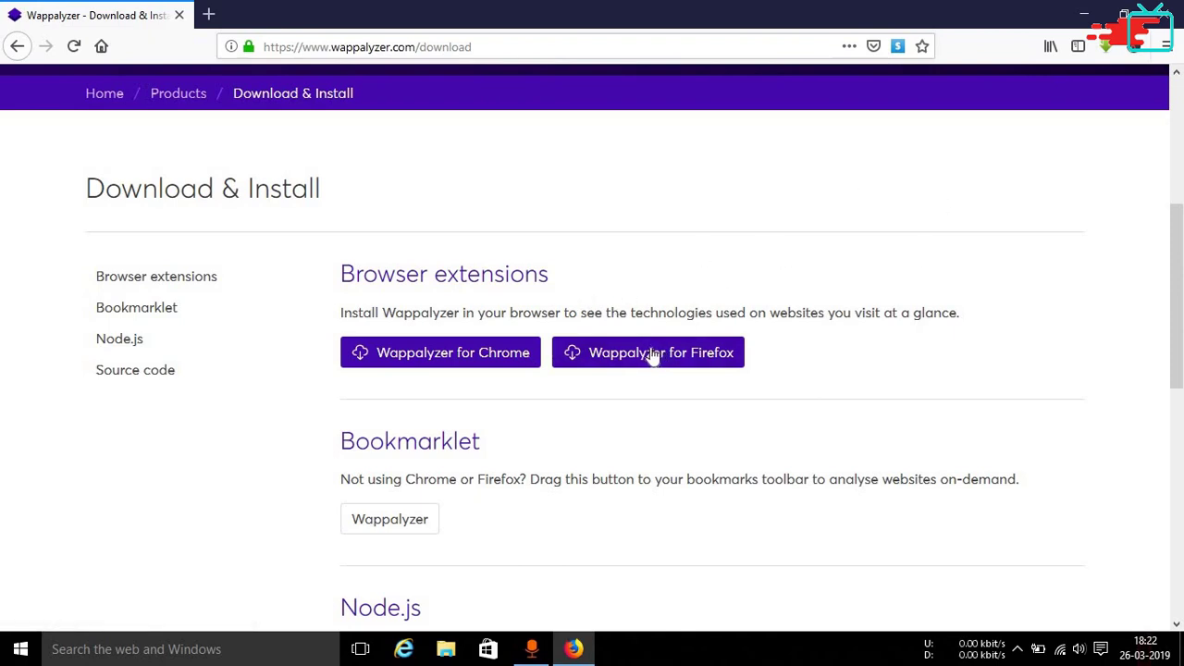
click(744, 367)
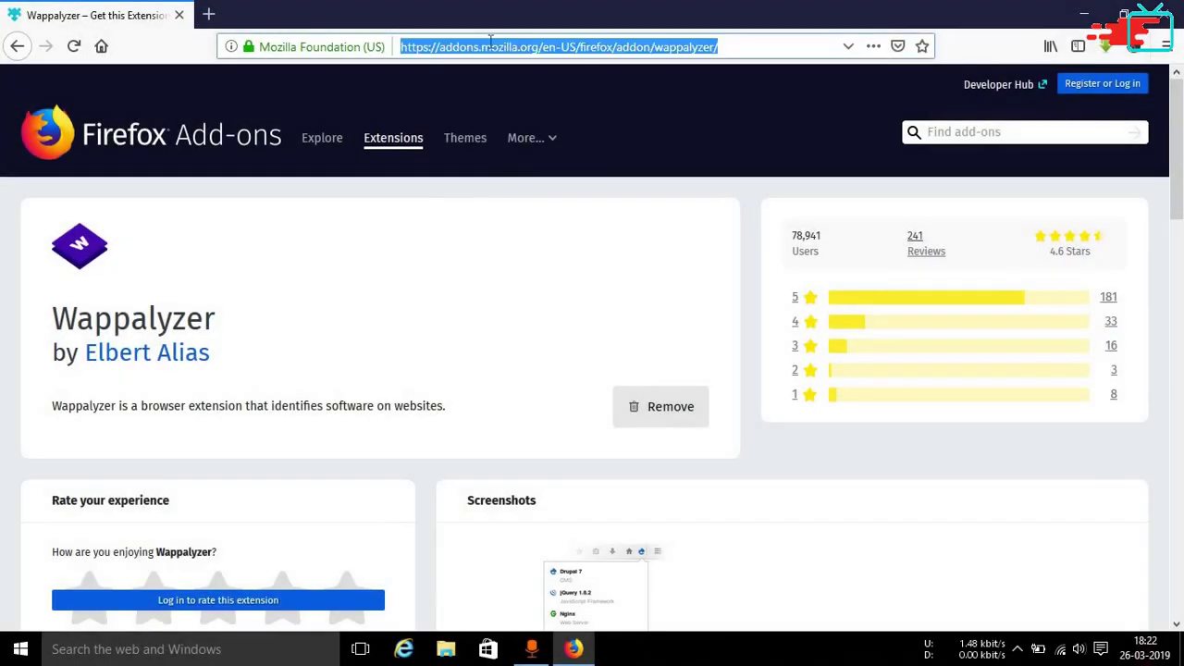
Go to google.com and check the technologies Wappalyzer identifies on it
text(google.com/)
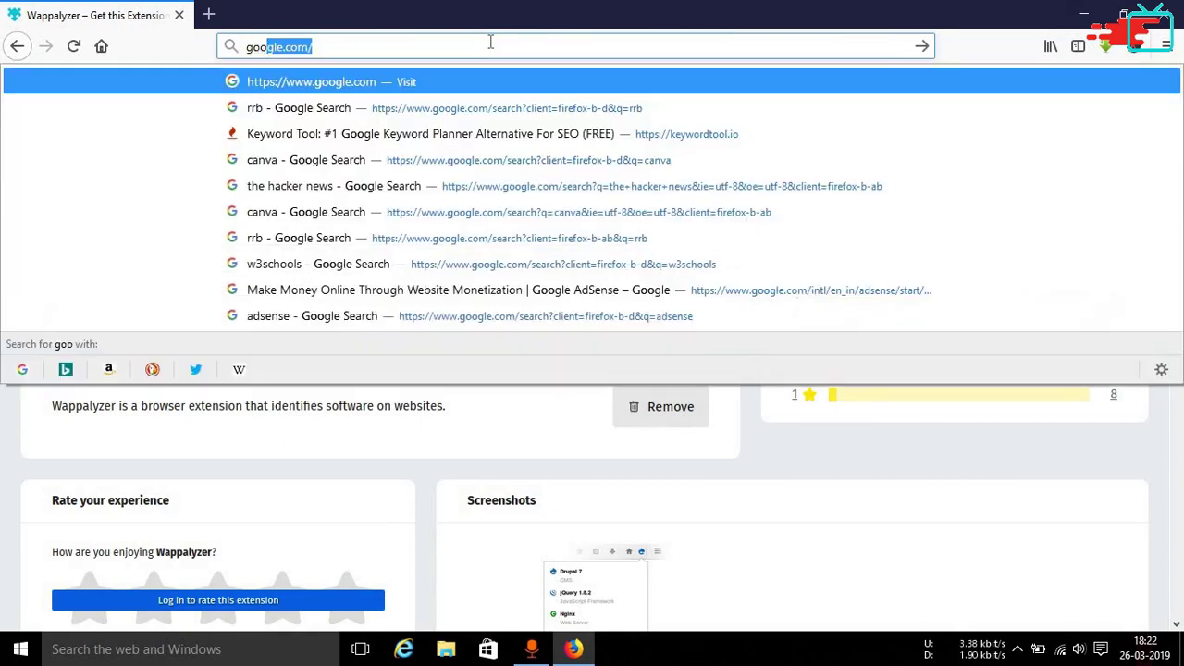
key(Return)
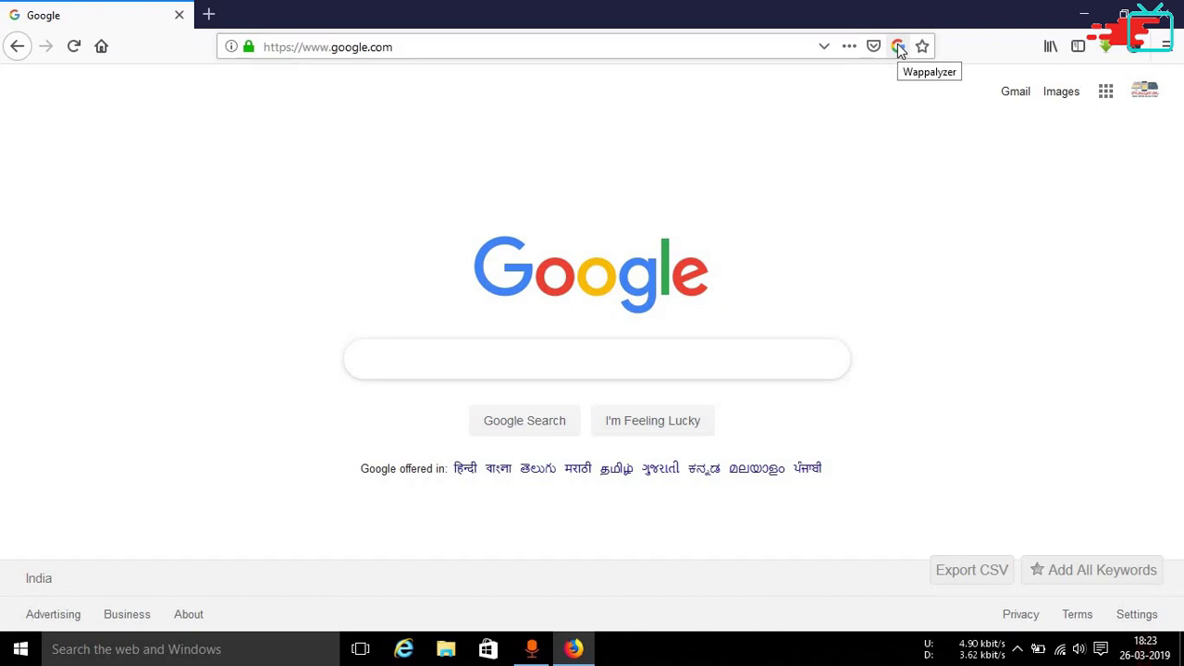
click(897, 46)
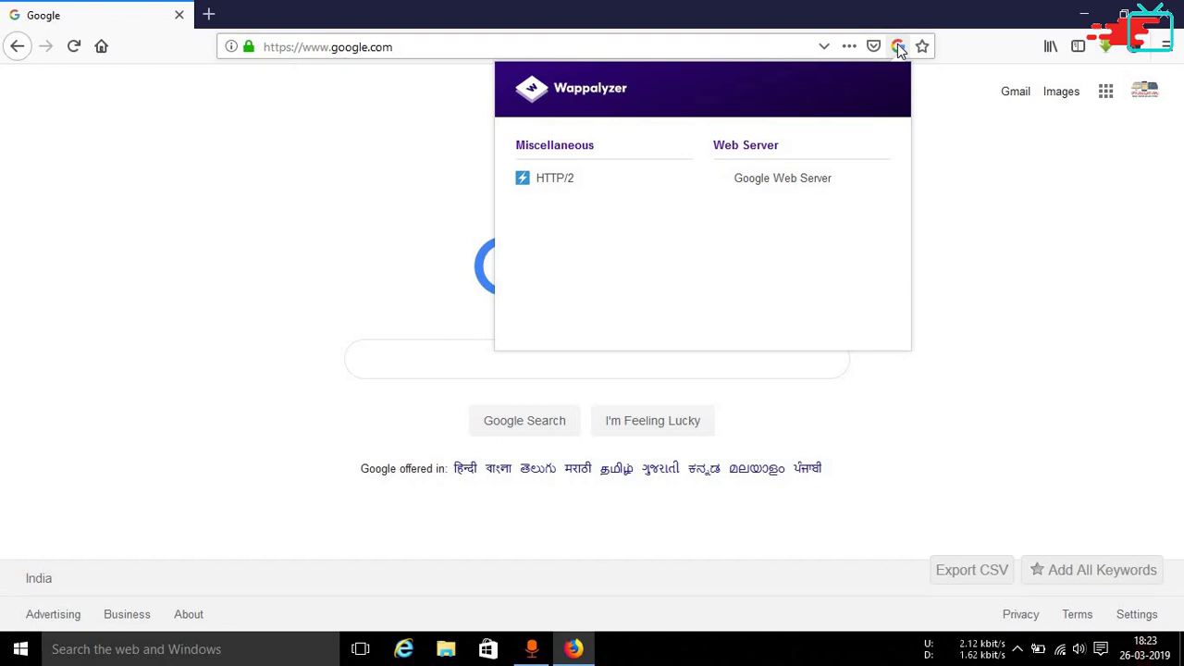
click(444, 171)
Open the hackcert.com website and close the advertisement banner on its home page
click(433, 51)
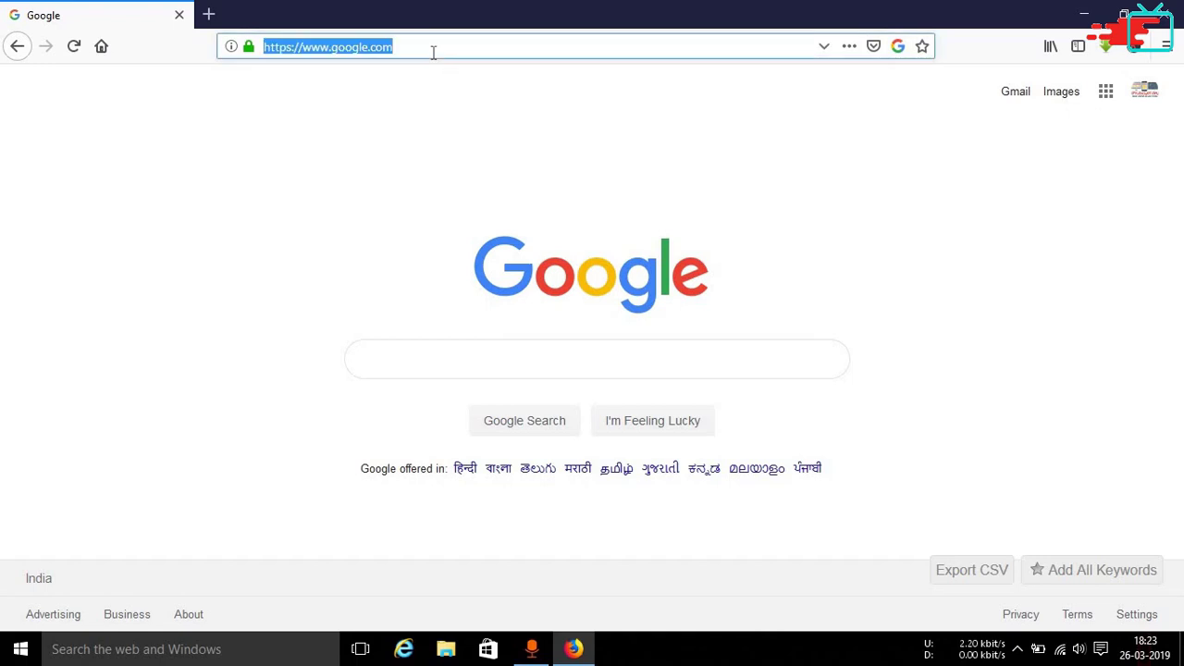
text(hackcert)
key(Return)
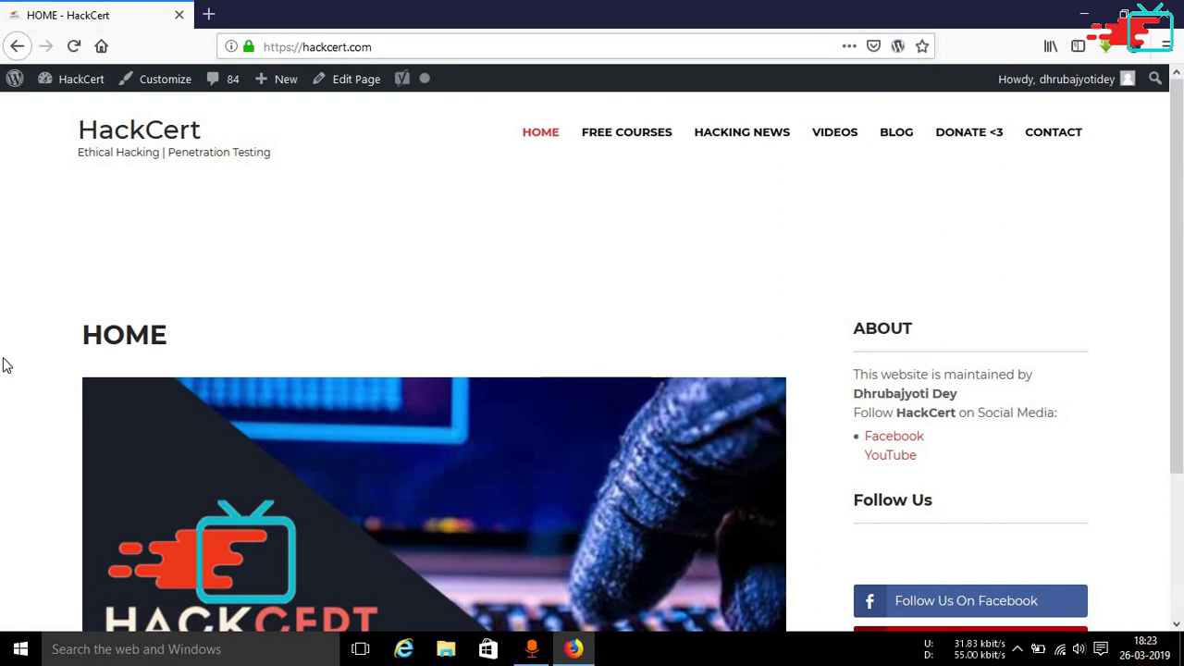
scroll(15, 385, down, 2)
scroll(809, 151, up, 2)
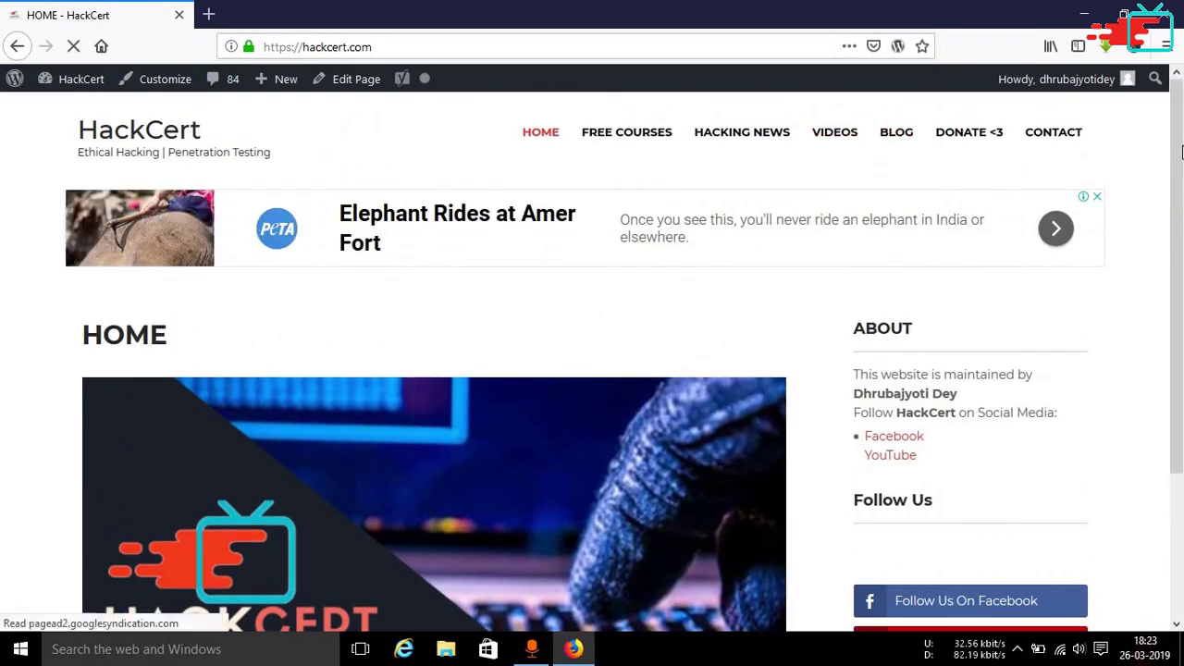
click(1096, 197)
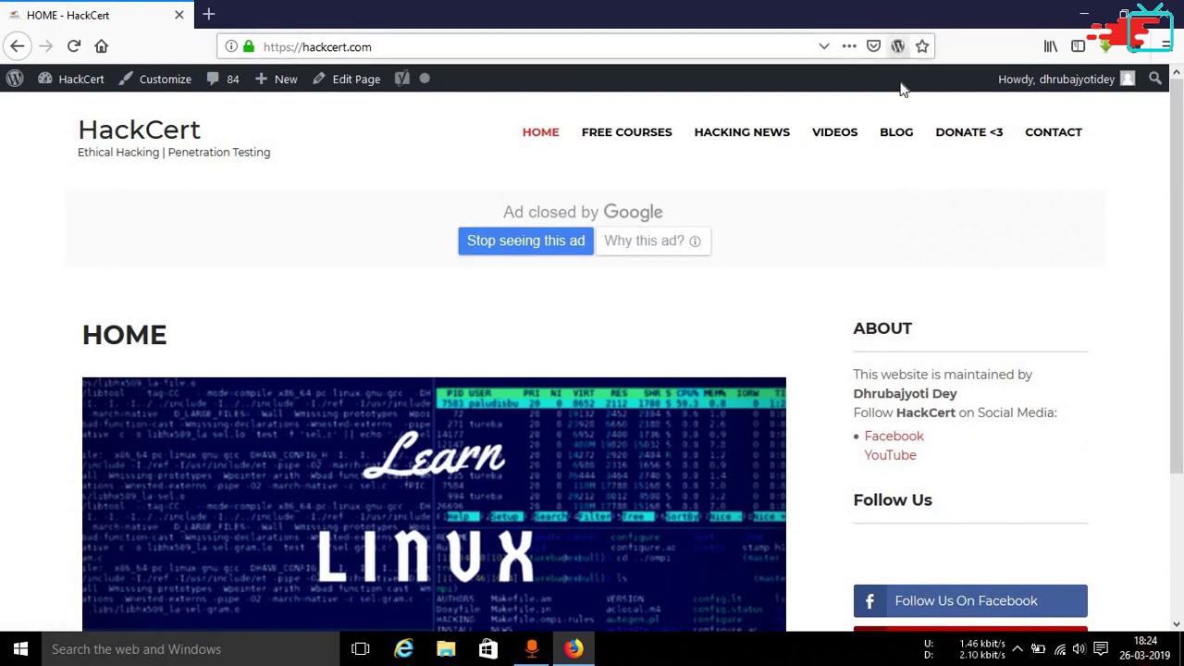
Show Wappalyzer's results for hackcert.com and examine the CMS, widget, analytics, blog, font script and miscellaneous categories
click(899, 45)
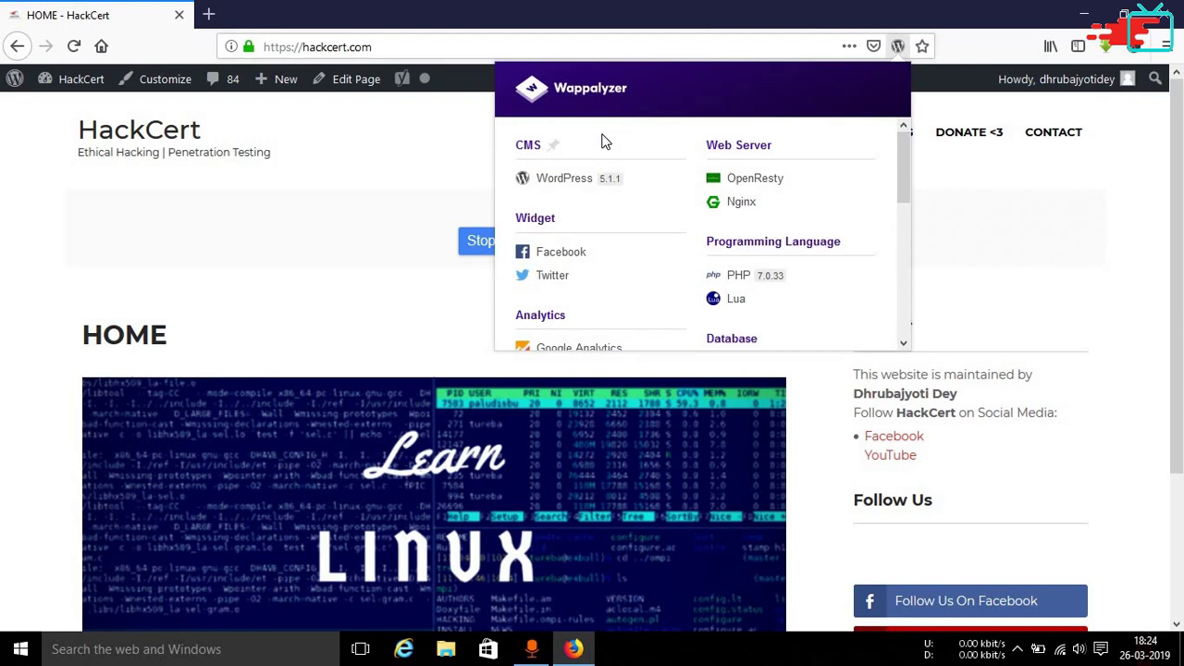
scroll(613, 267, down, 3)
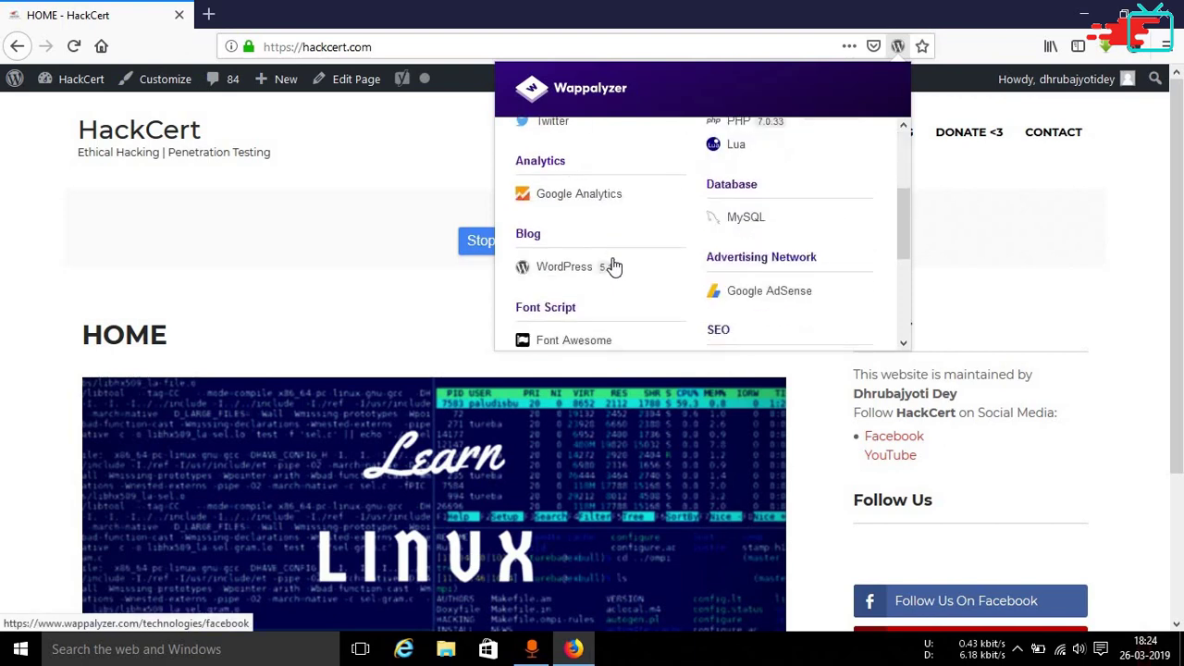
scroll(614, 266, up, 2)
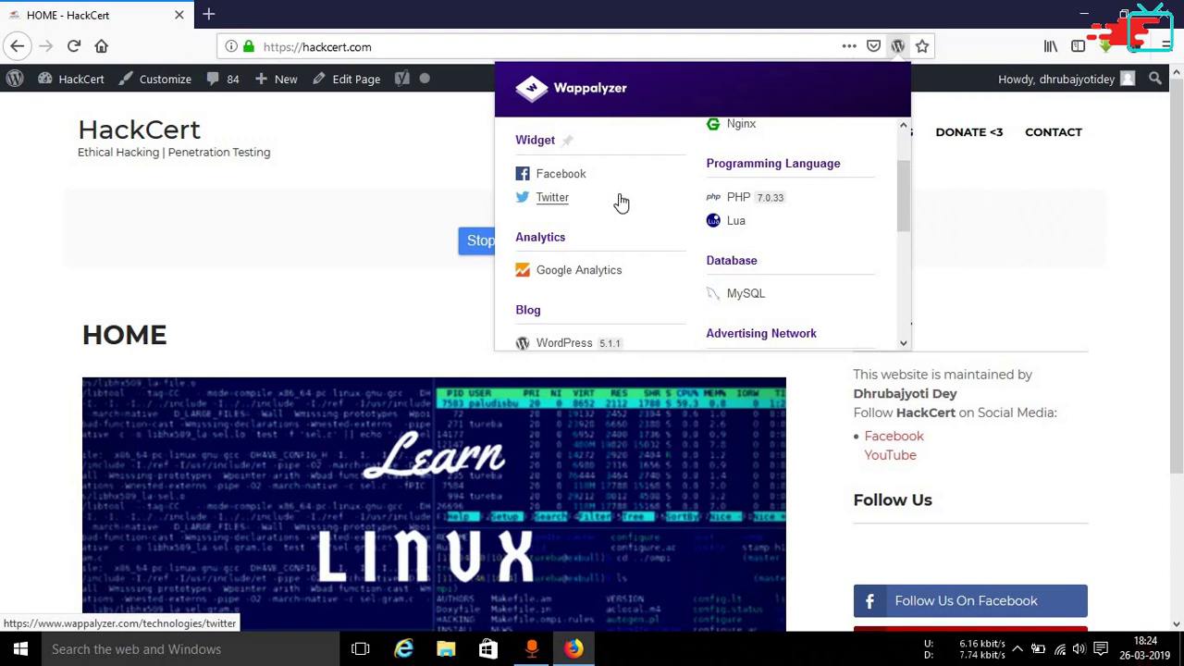
scroll(621, 203, down, 2)
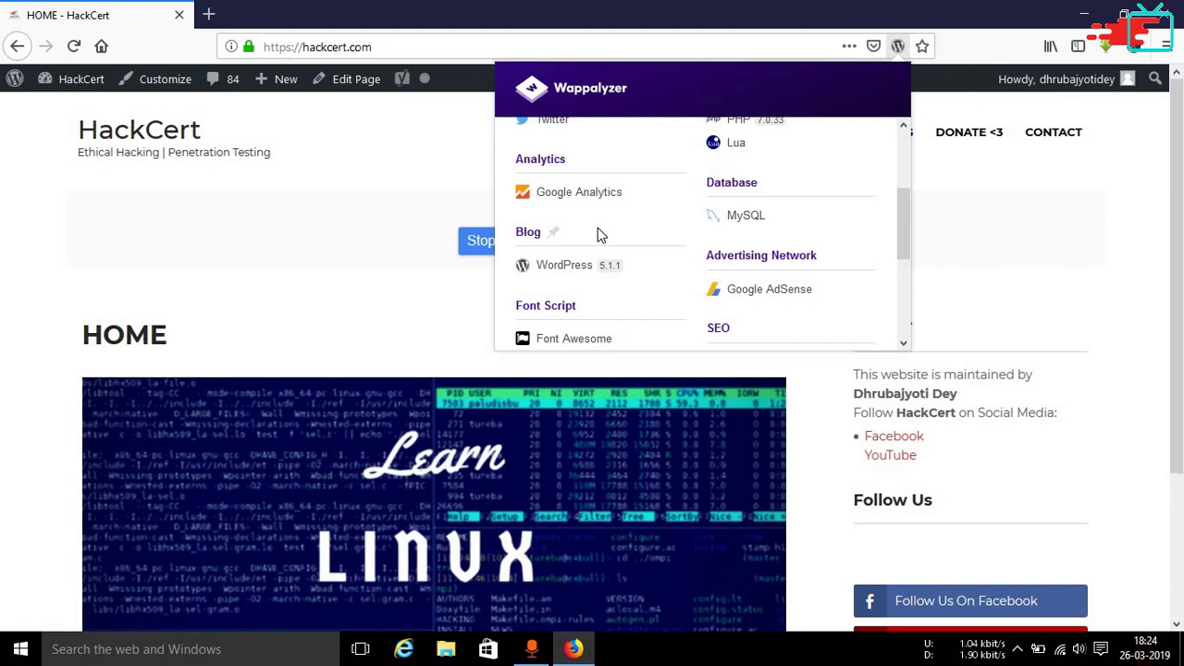
scroll(598, 231, down, 4)
scroll(579, 194, up, 2)
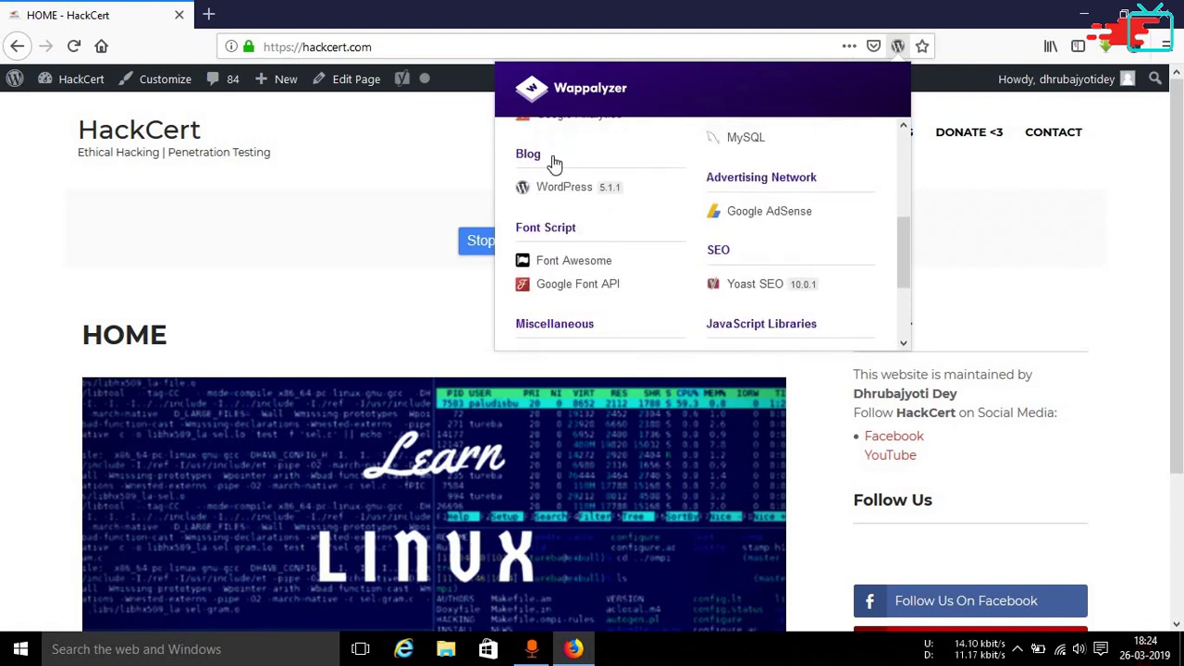
mouse_move(552, 159)
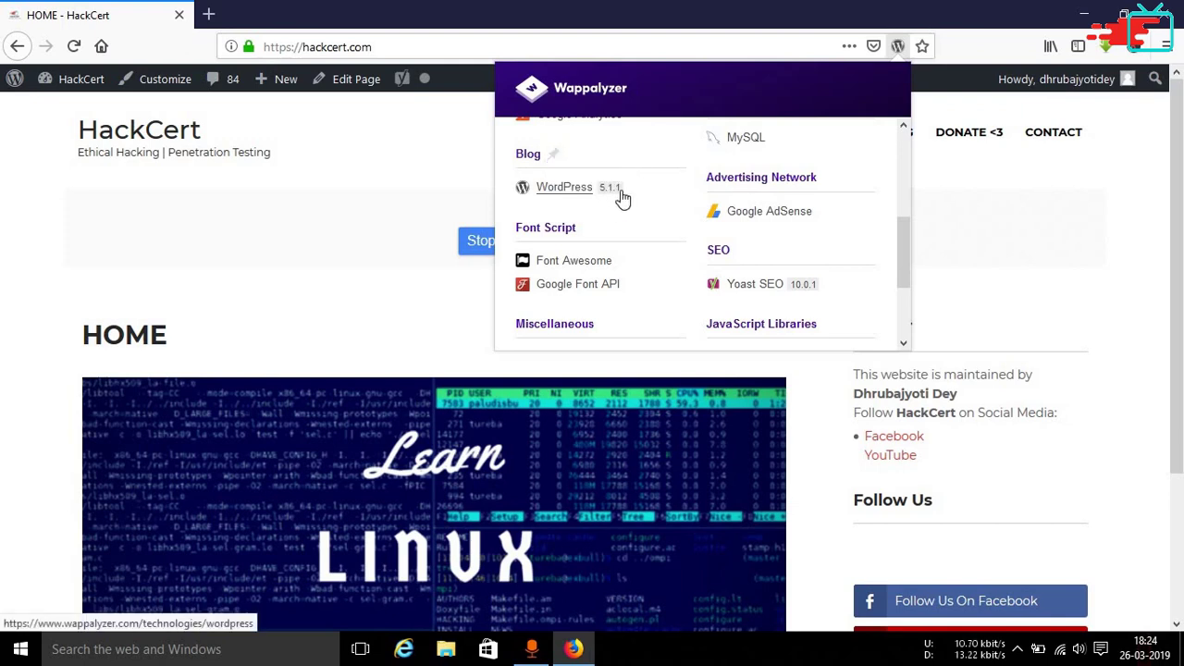
mouse_move(649, 228)
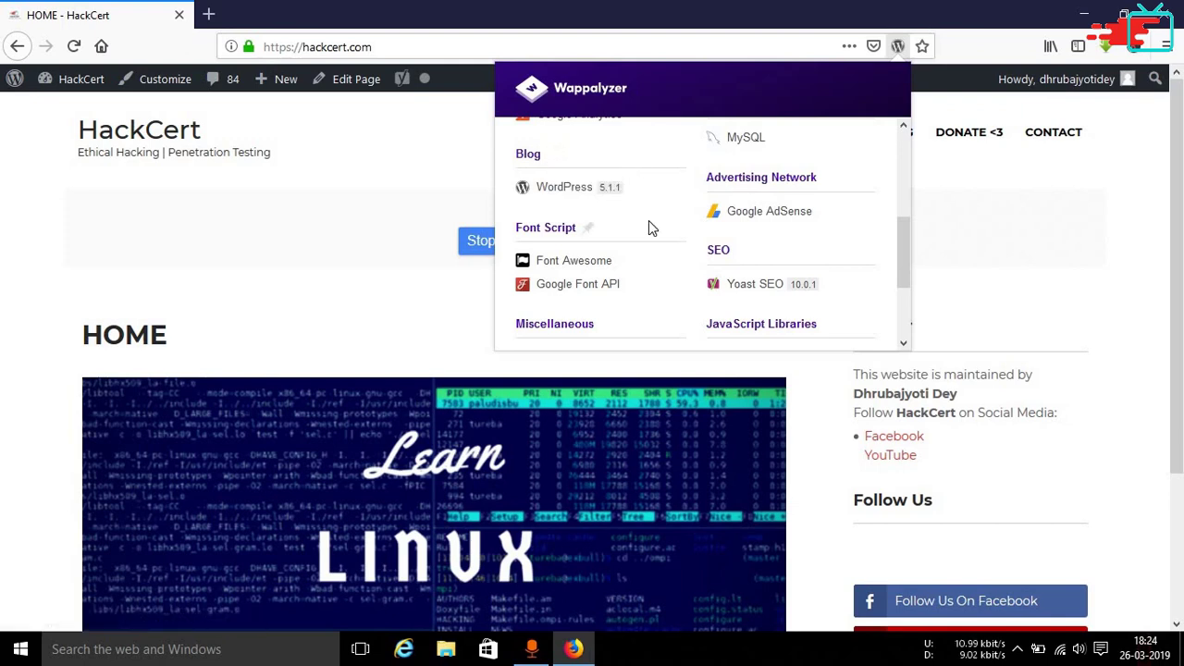
scroll(592, 273, down, 3)
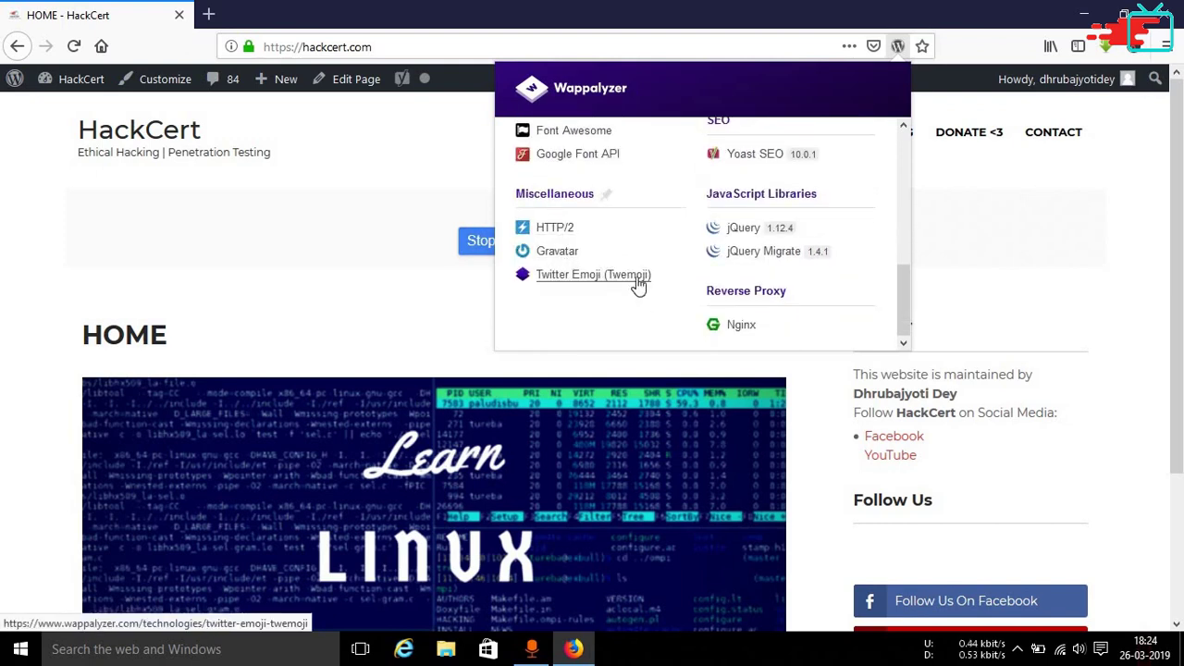
Examine the web server, programming language, database, advertising network, SEO, JavaScript libraries and reverse proxy categories in the results
scroll(666, 310, up, 4)
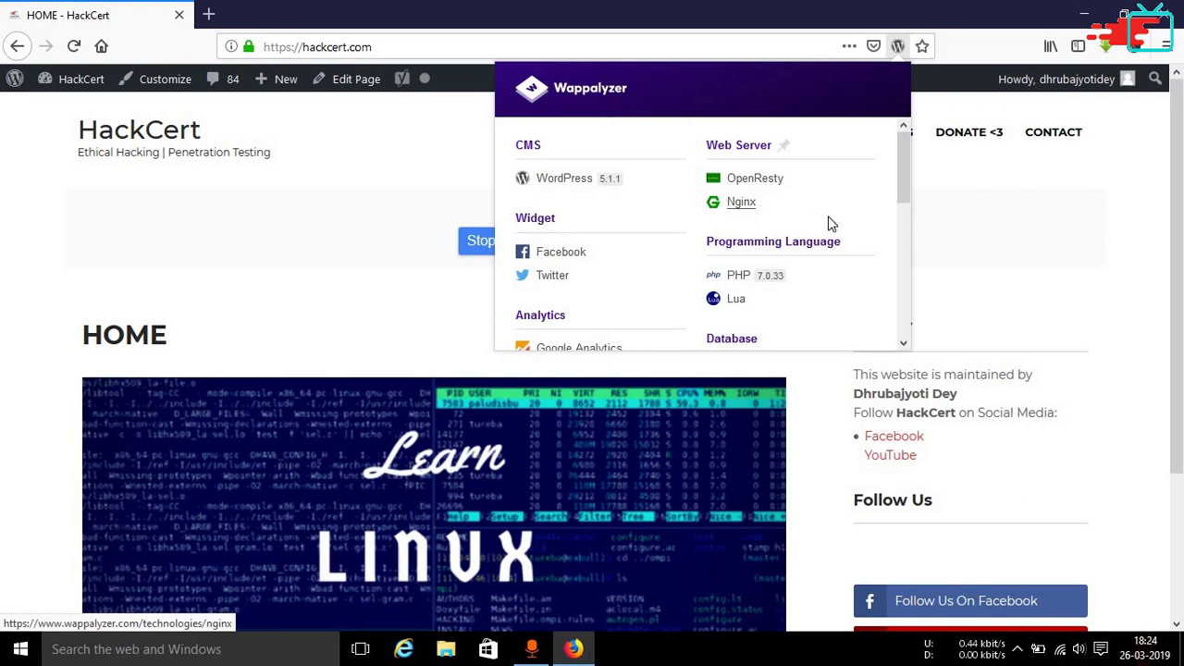
scroll(828, 224, down, 2)
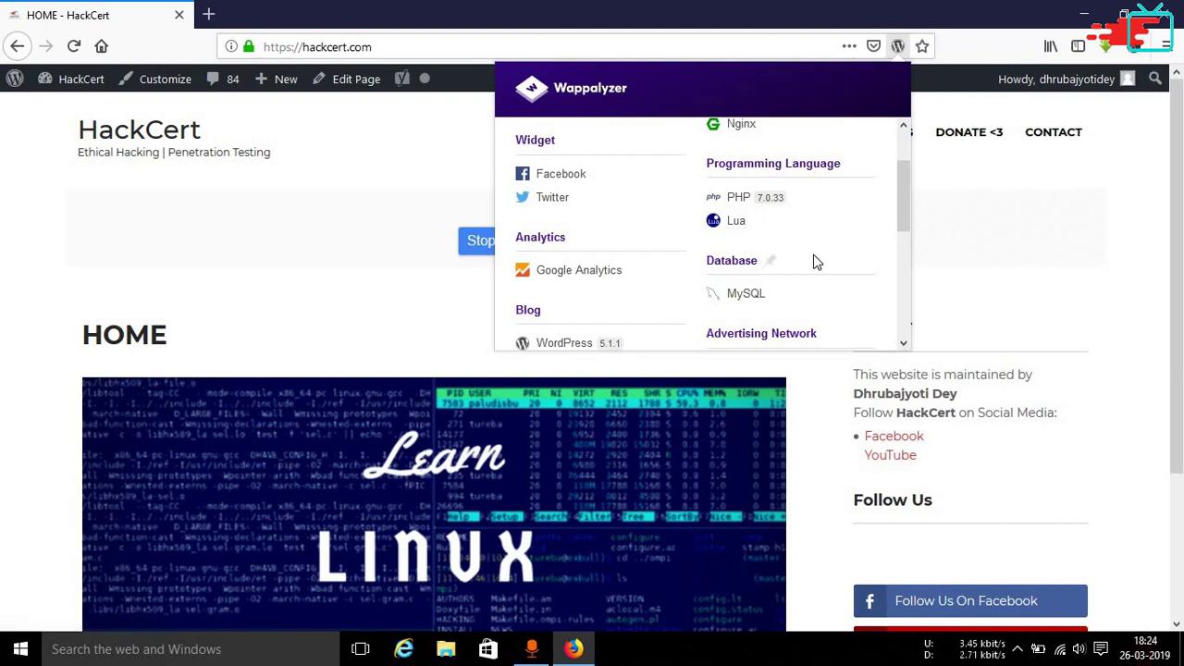
scroll(814, 259, down, 4)
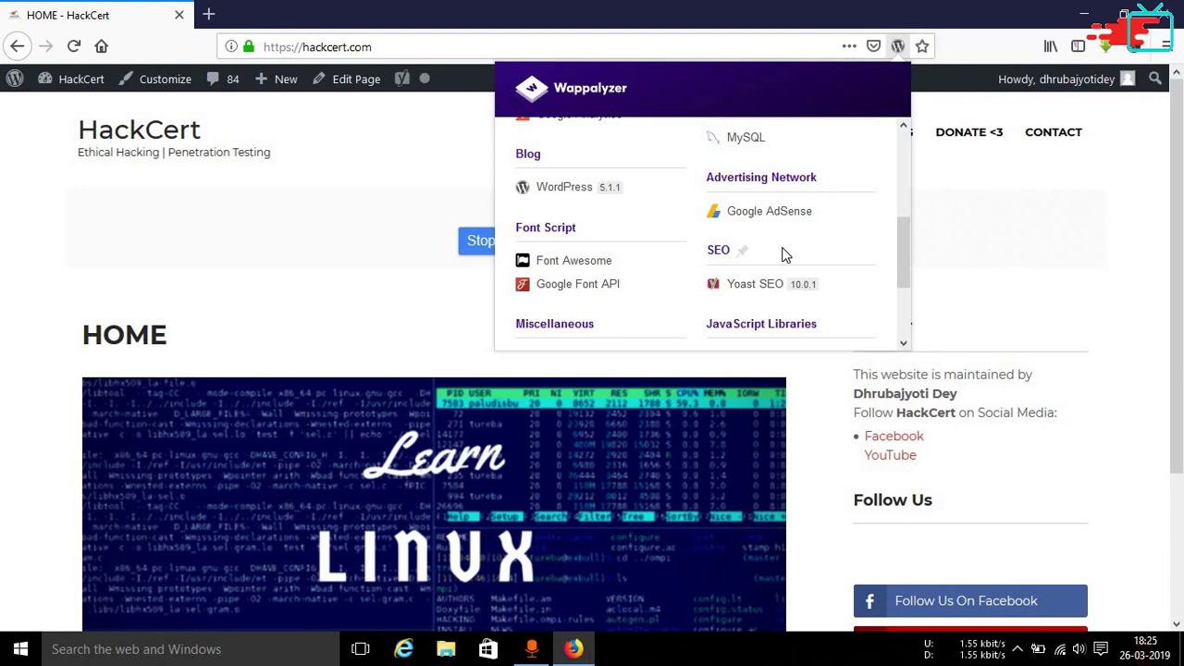
scroll(695, 272, down, 2)
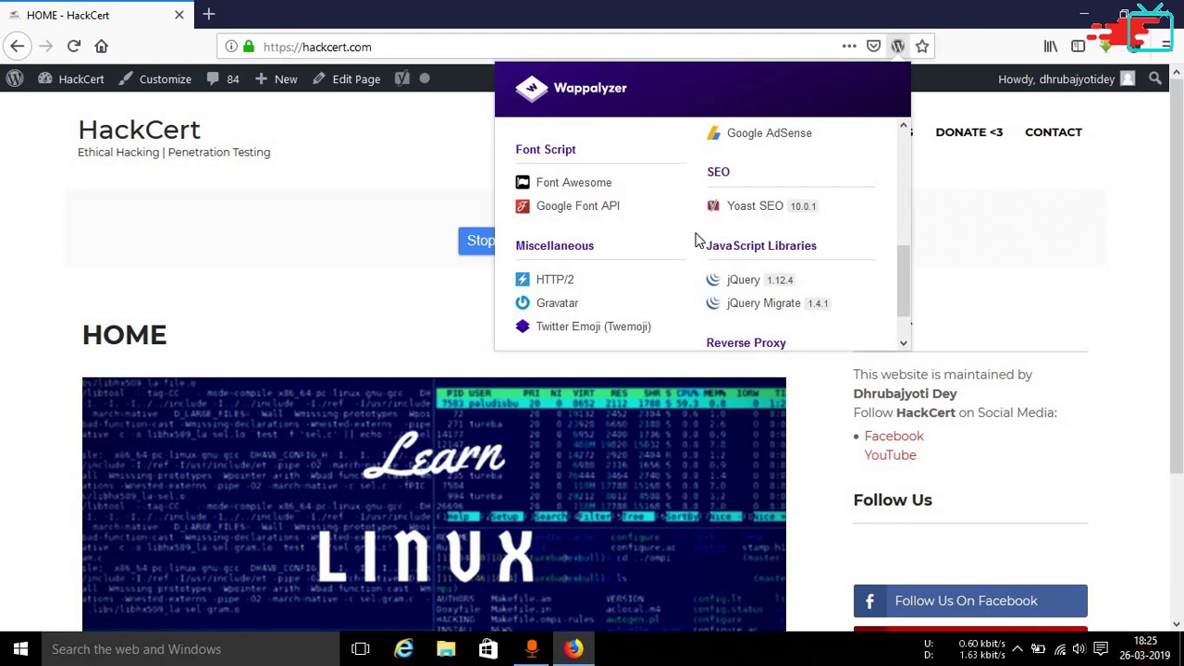
scroll(703, 278, down, 2)
Review the whole list of technologies identified on hackcert.com once more and close the Wappalyzer results
scroll(672, 291, up, 5)
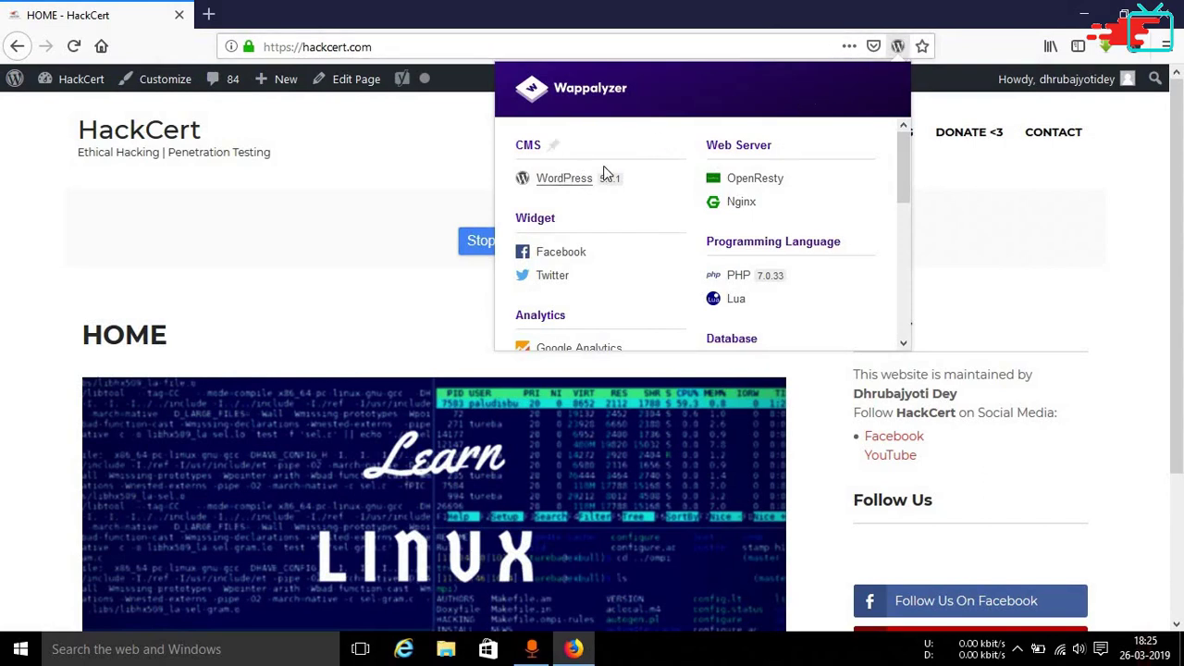
scroll(670, 222, down, 5)
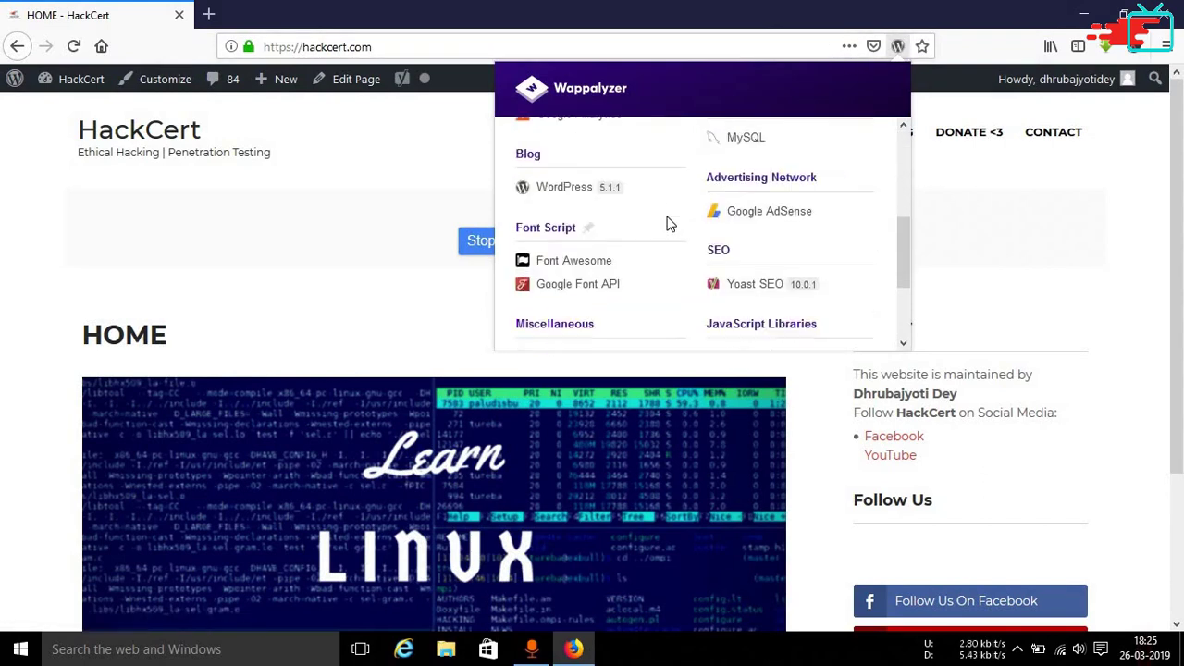
scroll(669, 222, up, 5)
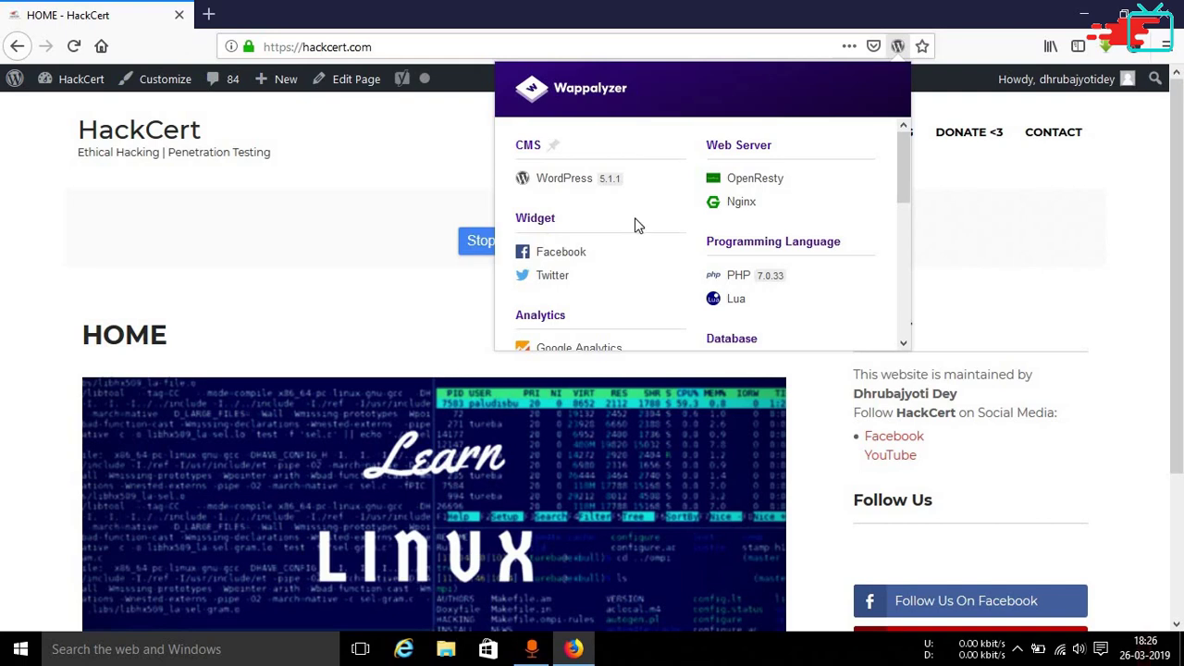
scroll(635, 222, down, 4)
click(986, 202)
Open duckduckgo.com, examine the JavaScript framework and libraries in Wappalyzer's results for it, and close the results
click(392, 56)
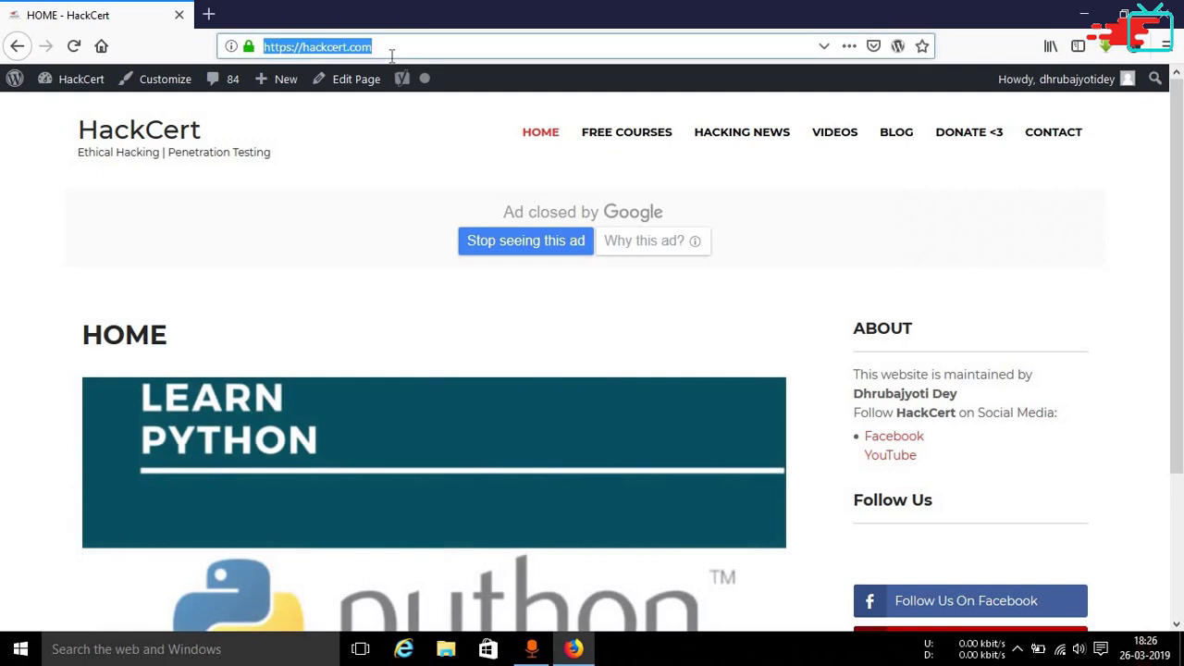
text(duckduckgo.com/)
key(Return)
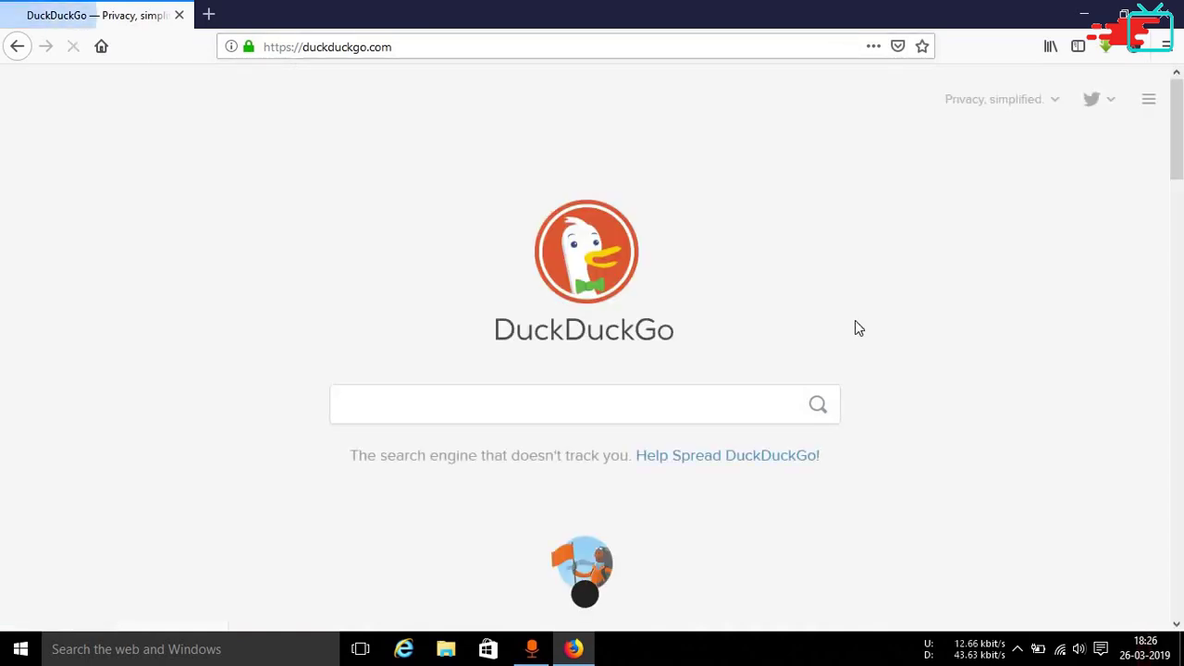
click(897, 45)
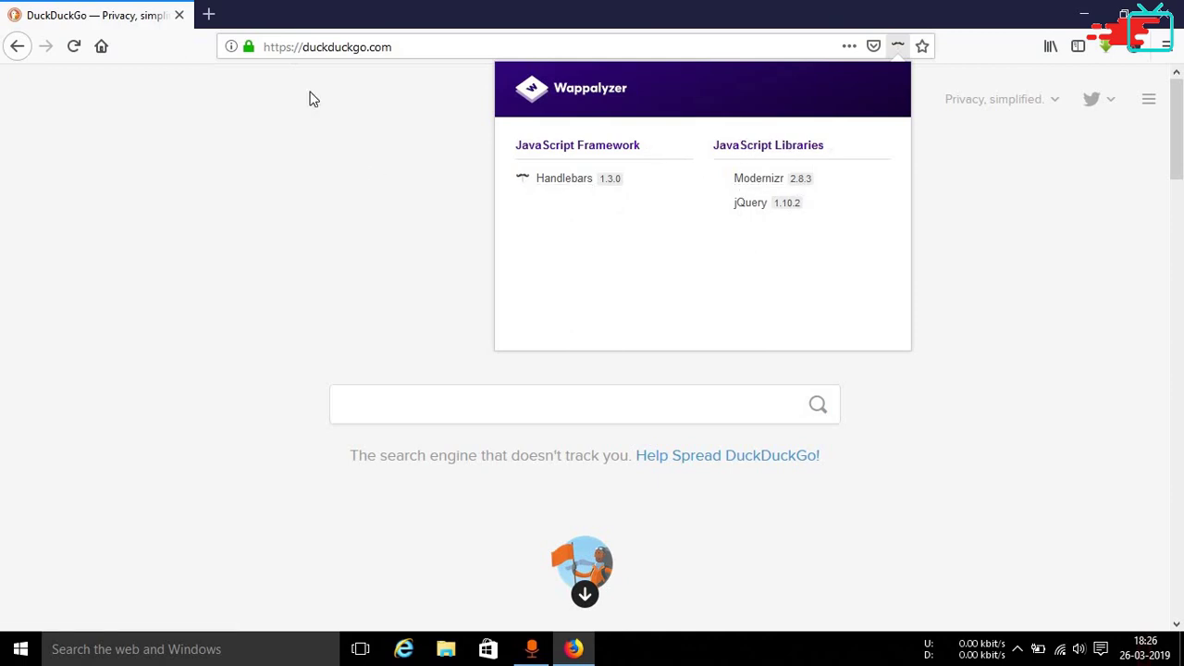
click(145, 67)
Go back to the hackcert.com website
click(352, 54)
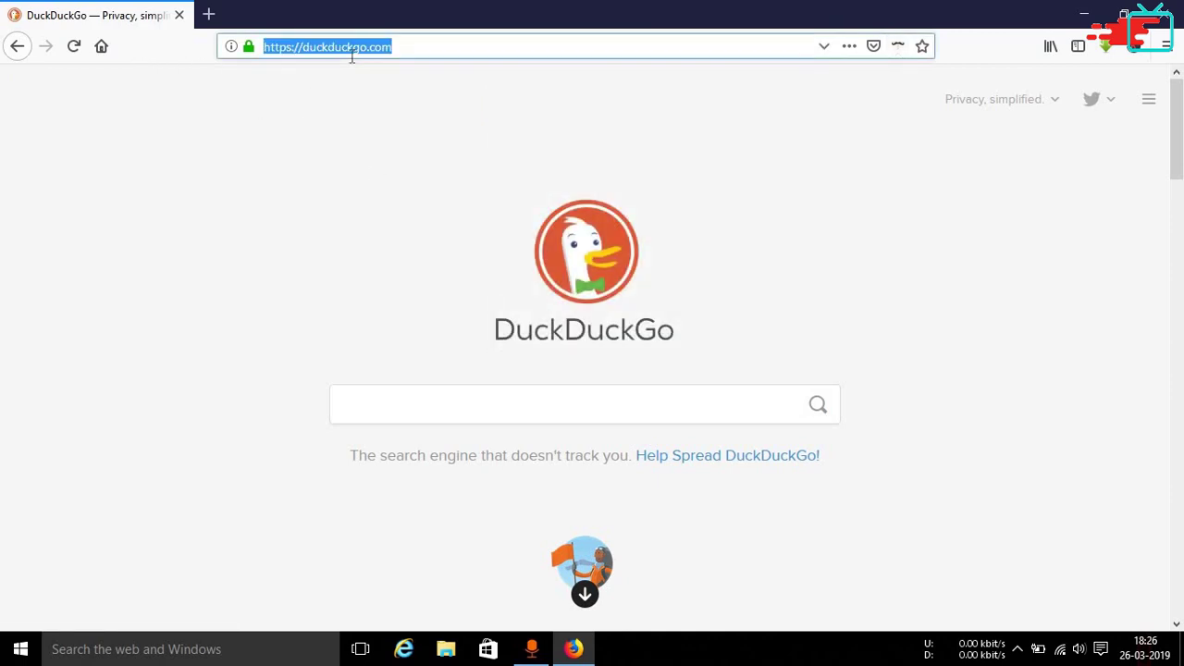
text(hac)
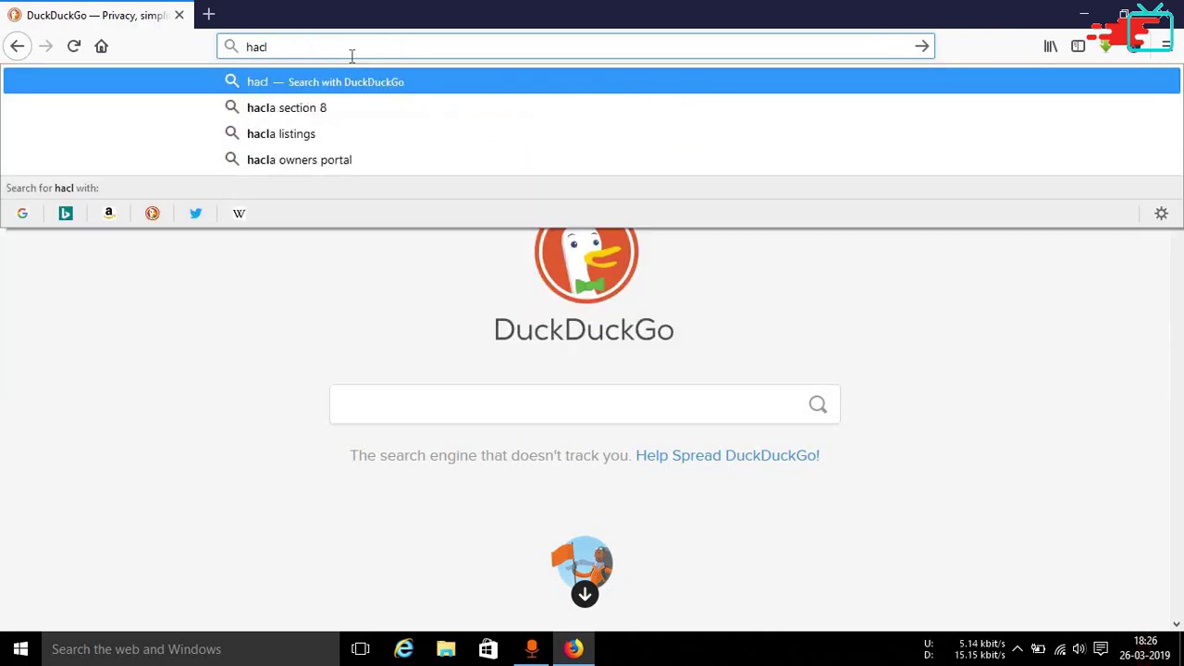
text(kcert.com)
key(Return)
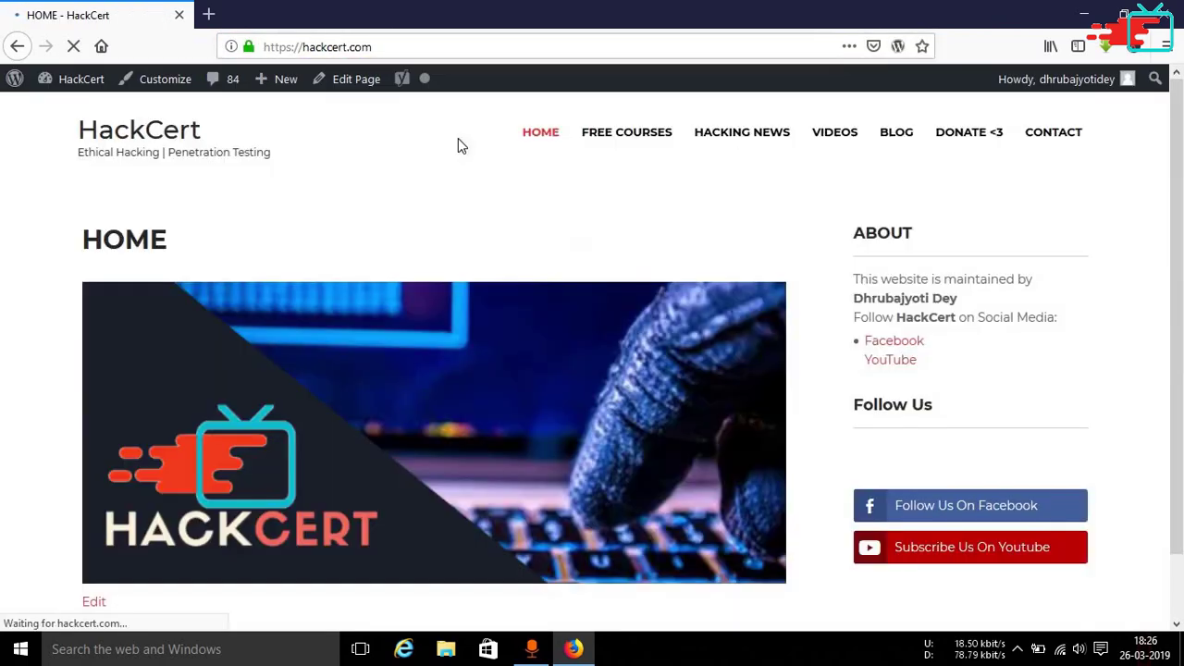
Open the article about the hacked Asus update servers from the site's Hacking News category
click(737, 130)
scroll(344, 338, down, 5)
scroll(343, 338, up, 3)
click(373, 288)
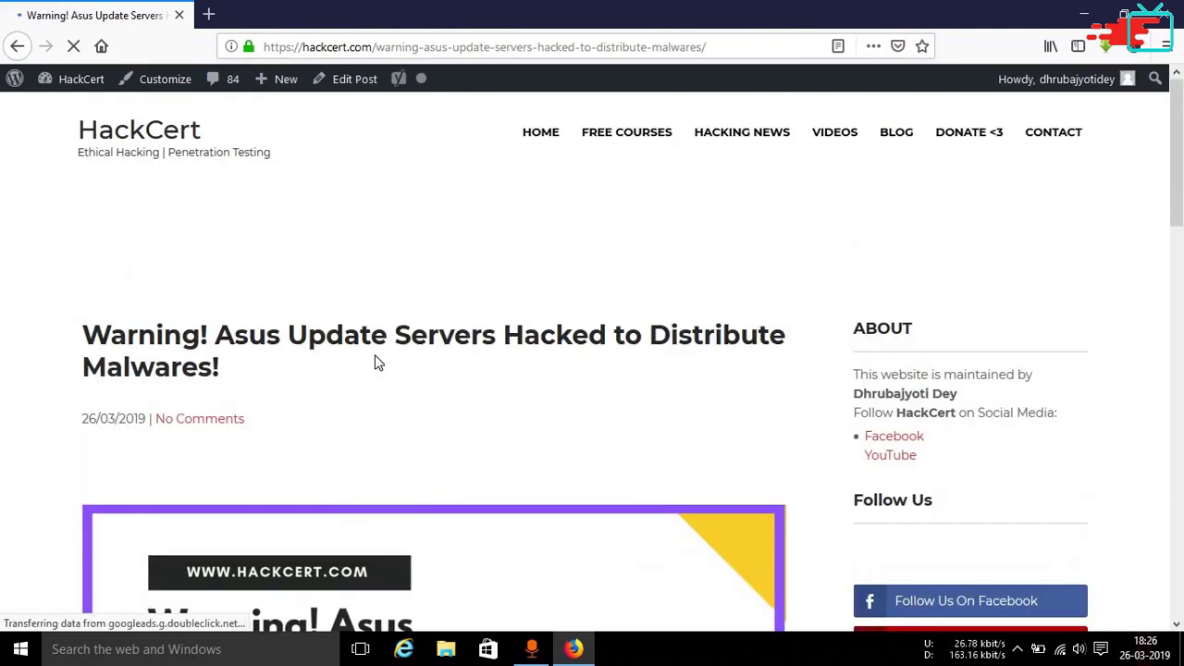
Return to the Hacking News category and open the article "Firefox Send is Now Available for Everyone!"
click(726, 137)
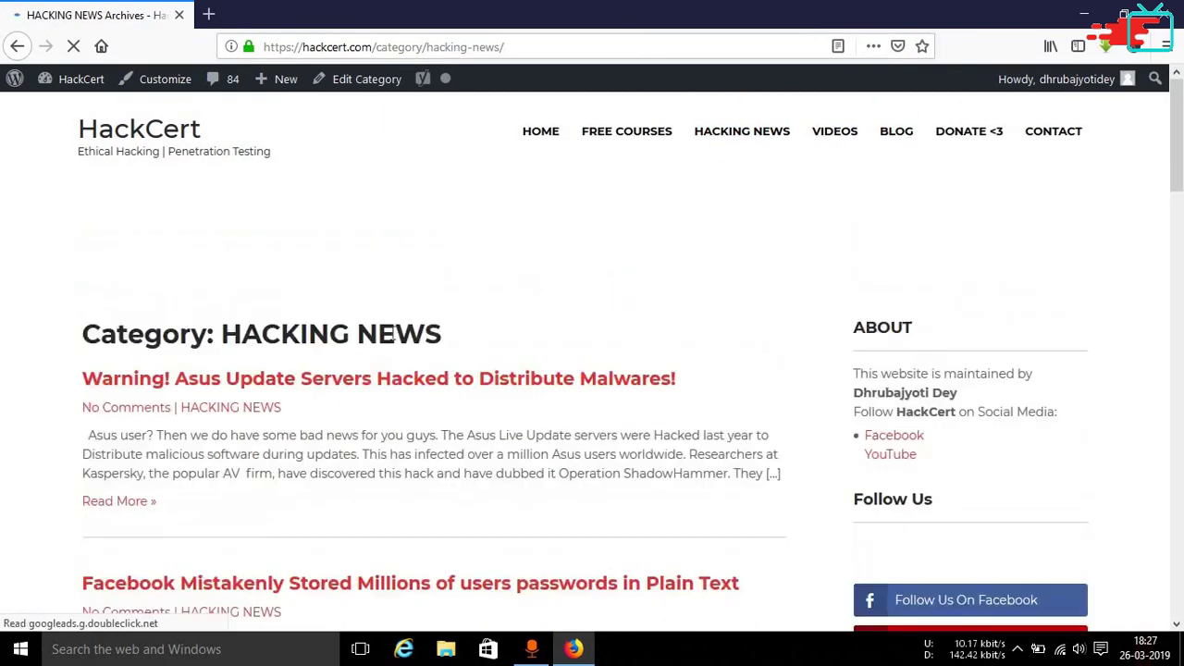
scroll(386, 268, down, 5)
click(171, 203)
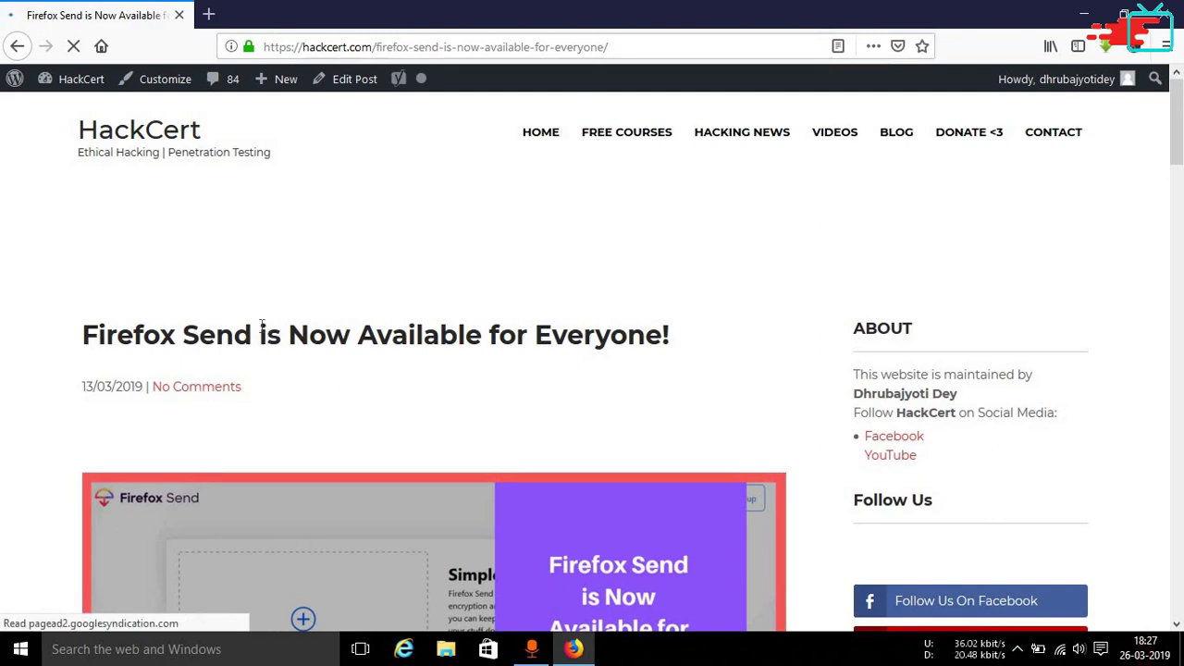
Show Wappalyzer's results for the Firefox Send article, examine the list through the video player and font script categories, and close it
click(628, 45)
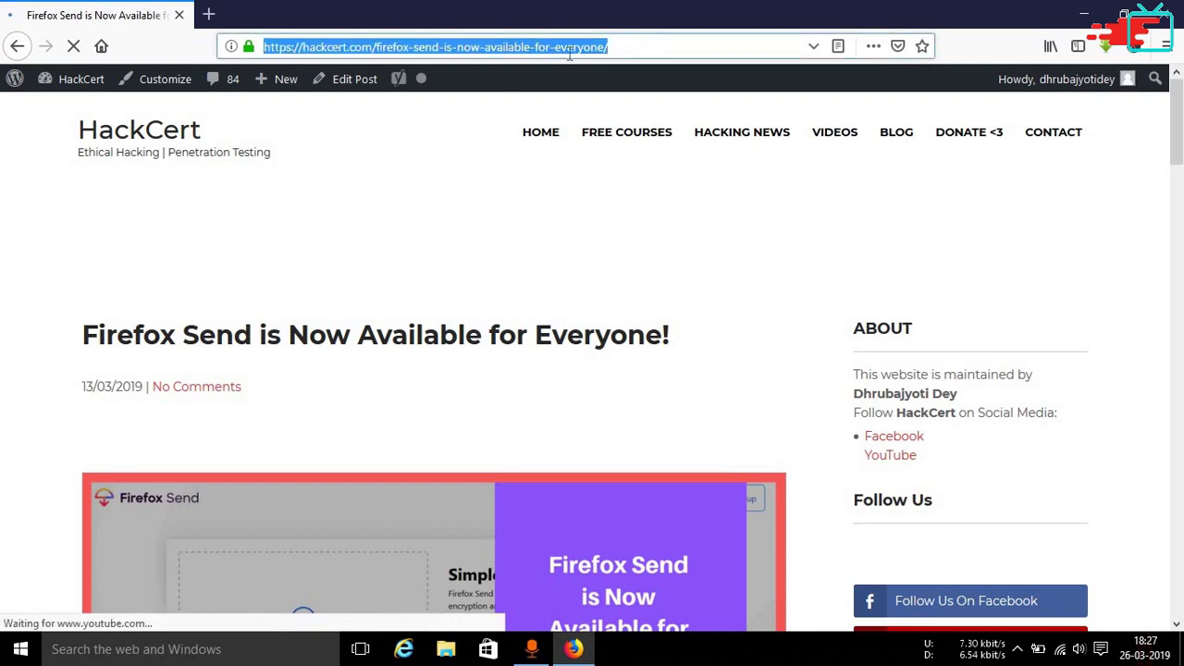
click(5, 384)
scroll(12, 380, down, 4)
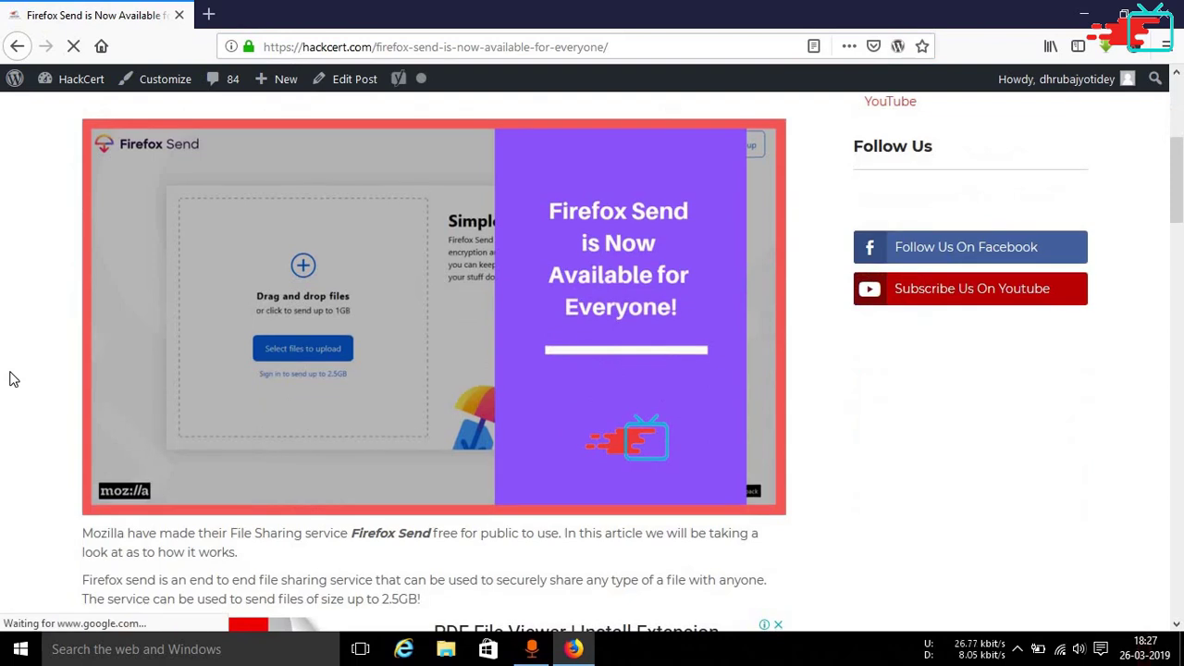
scroll(417, 240, up, 4)
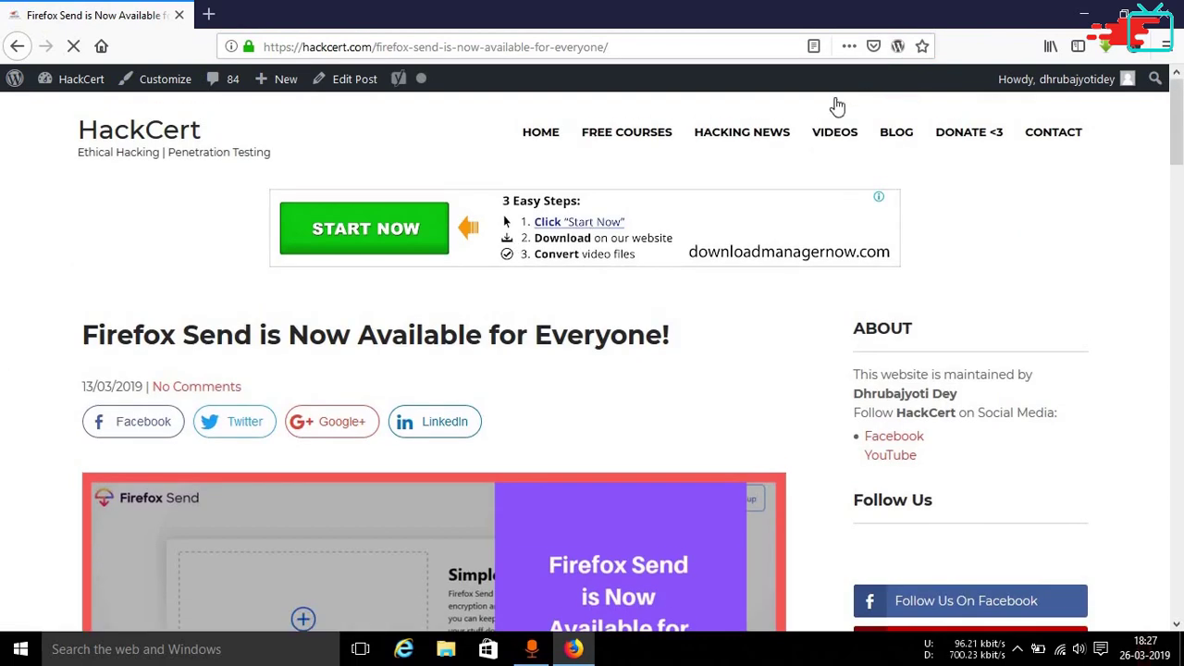
click(896, 46)
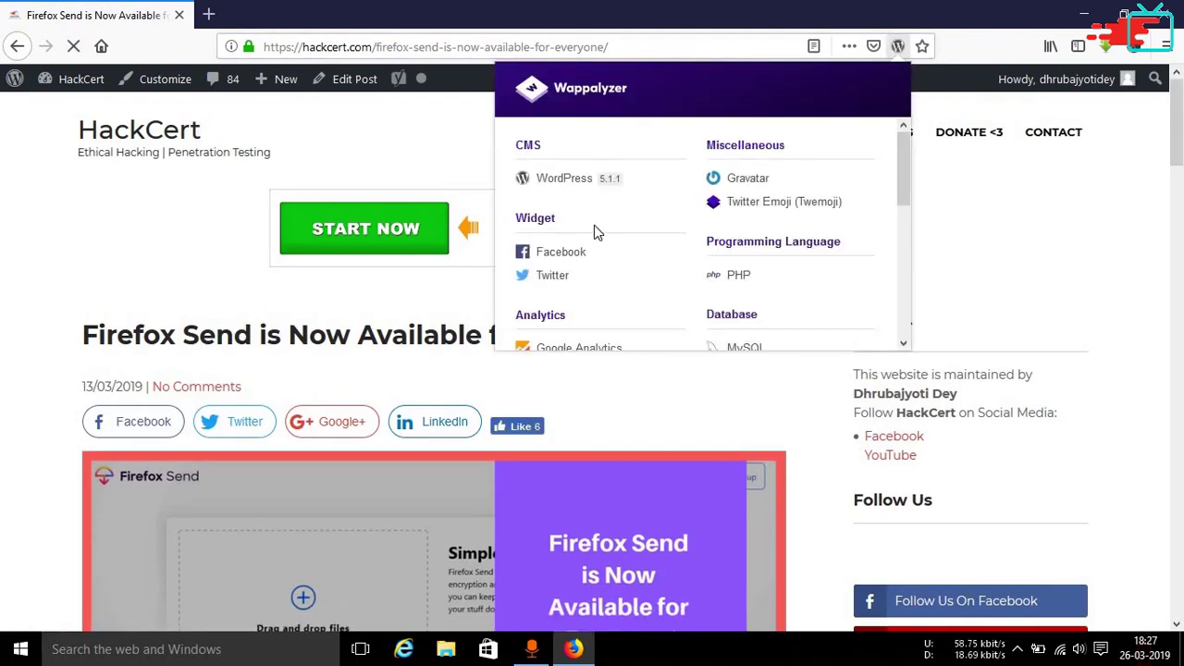
scroll(597, 231, down, 5)
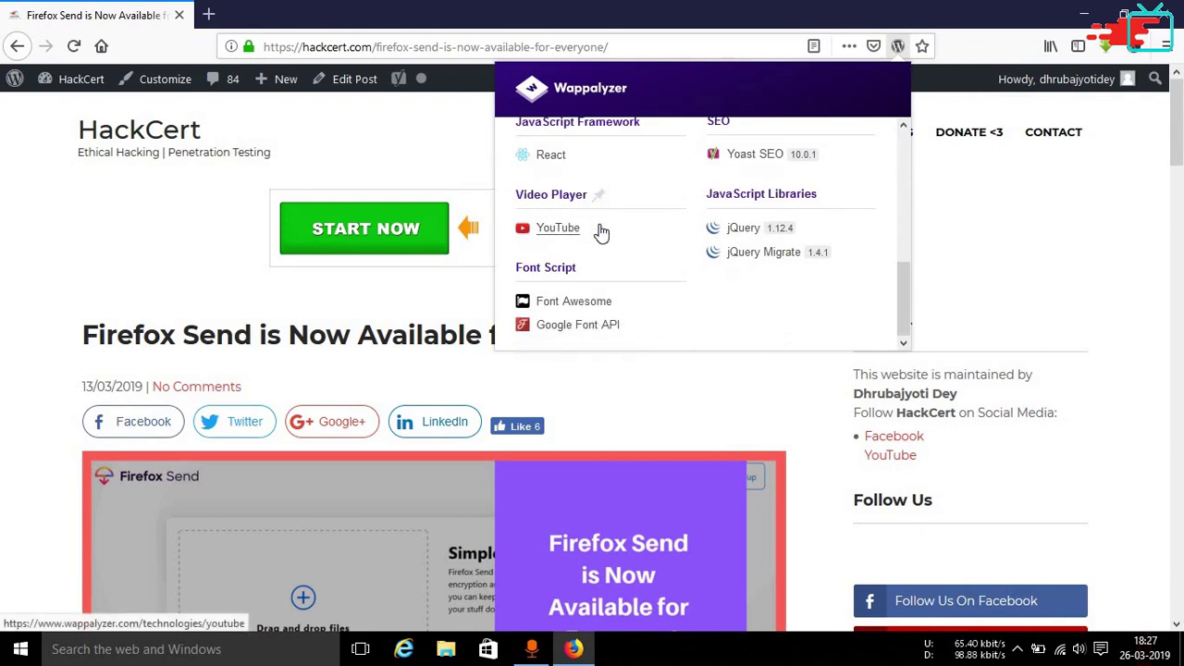
click(30, 416)
Examine the Firefox Send article for the YouTube videos embedded in it, from the first one to the one above the sharing buttons
scroll(30, 416, down, 8)
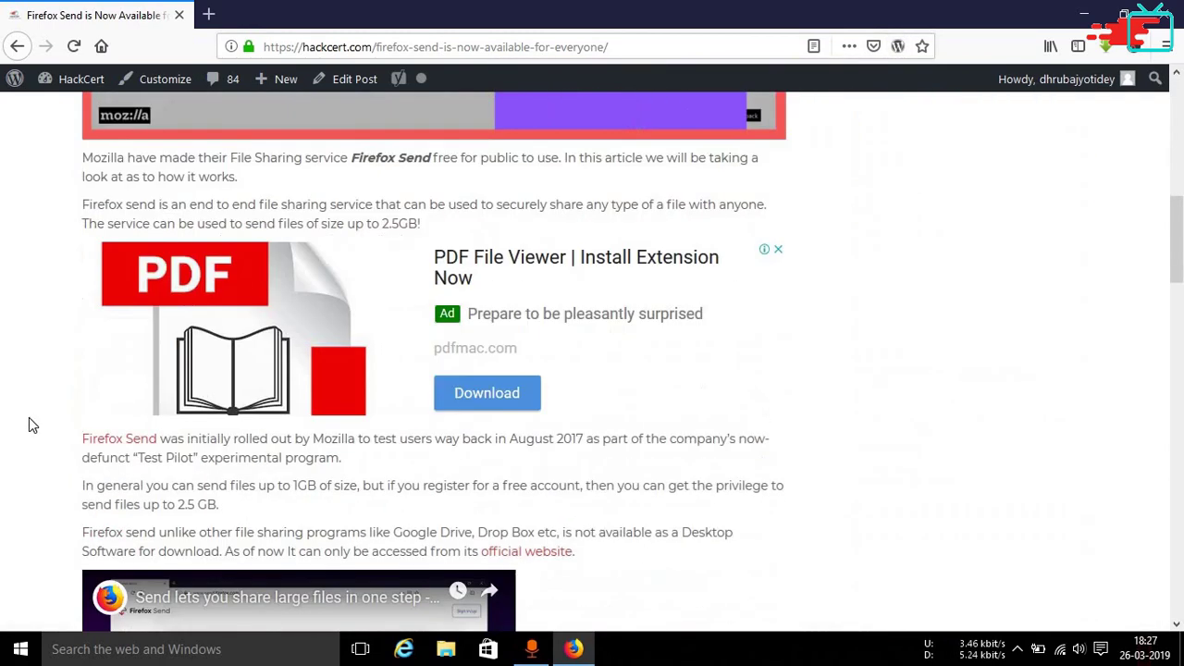
scroll(29, 425, down, 3)
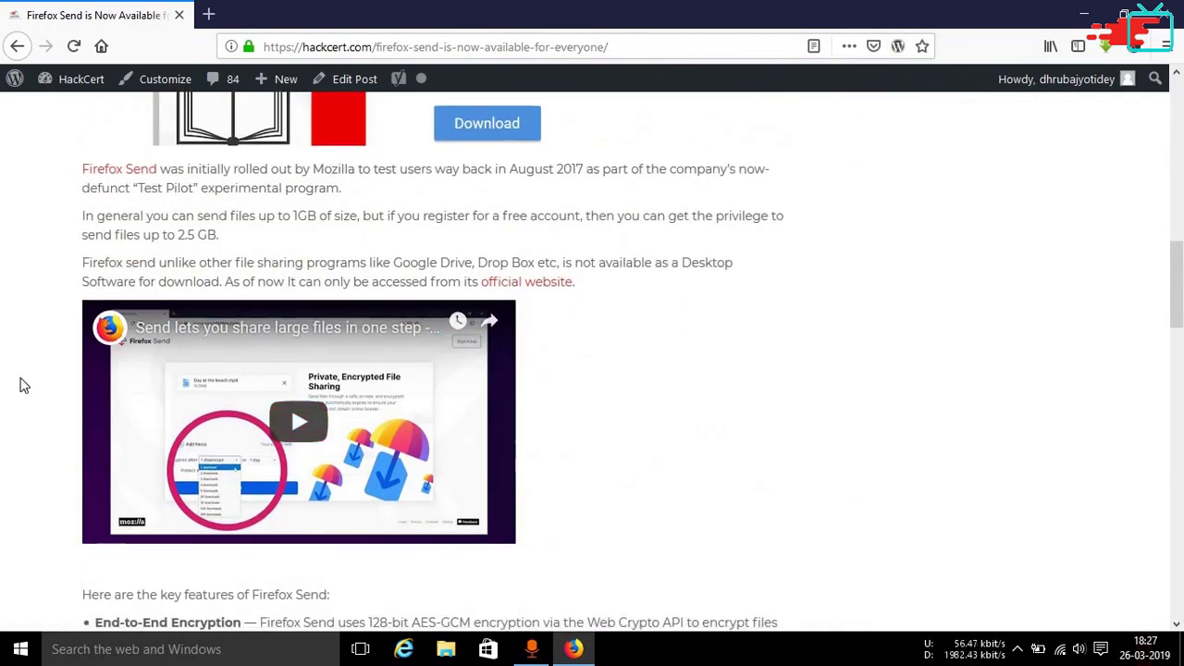
scroll(24, 385, down, 3)
scroll(45, 324, up, 1)
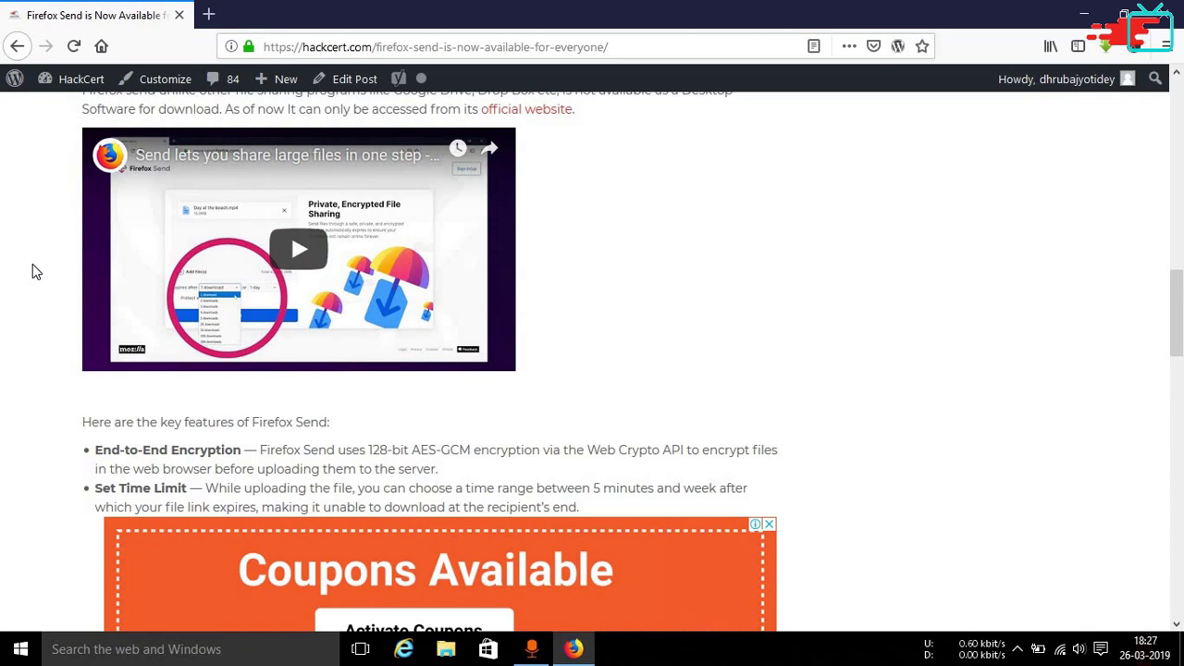
scroll(33, 271, down, 10)
scroll(28, 278, down, 3)
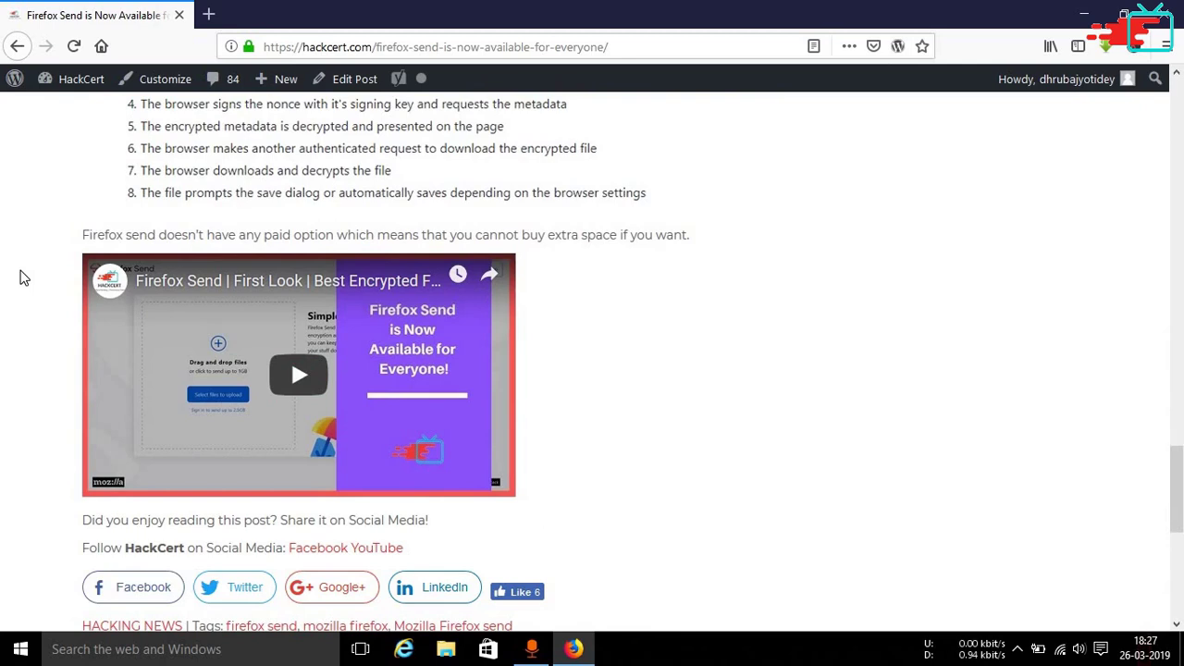
scroll(11, 302, up, 10)
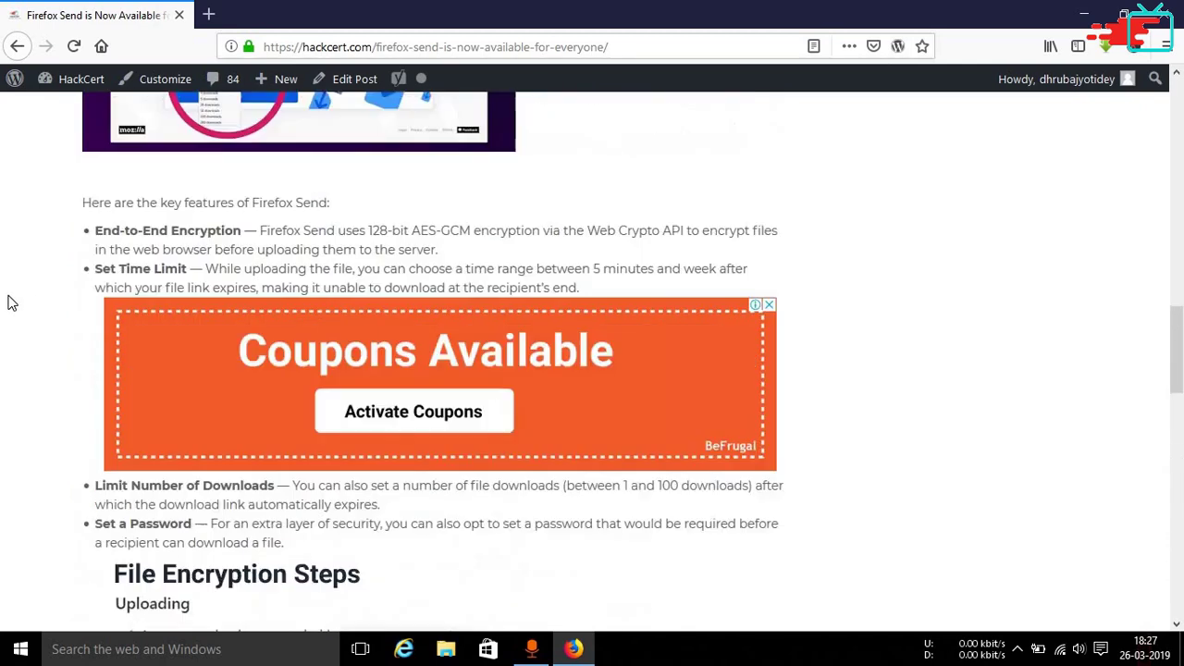
scroll(11, 302, up, 4)
scroll(11, 303, down, 5)
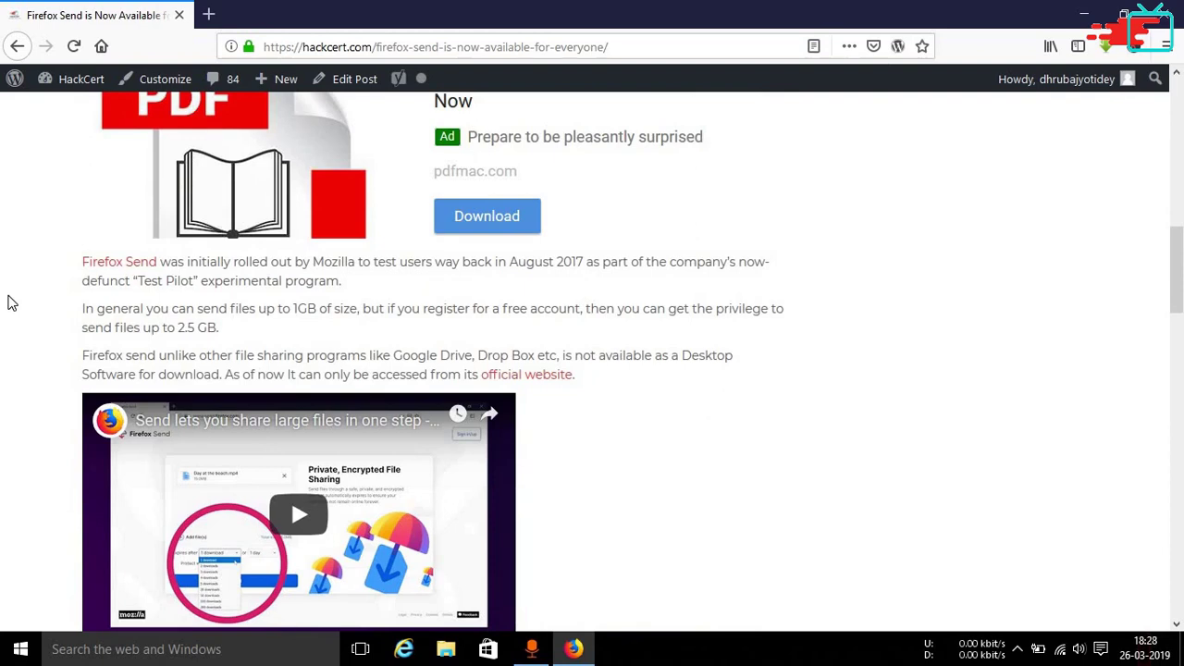
scroll(11, 302, down, 3)
scroll(11, 303, down, 7)
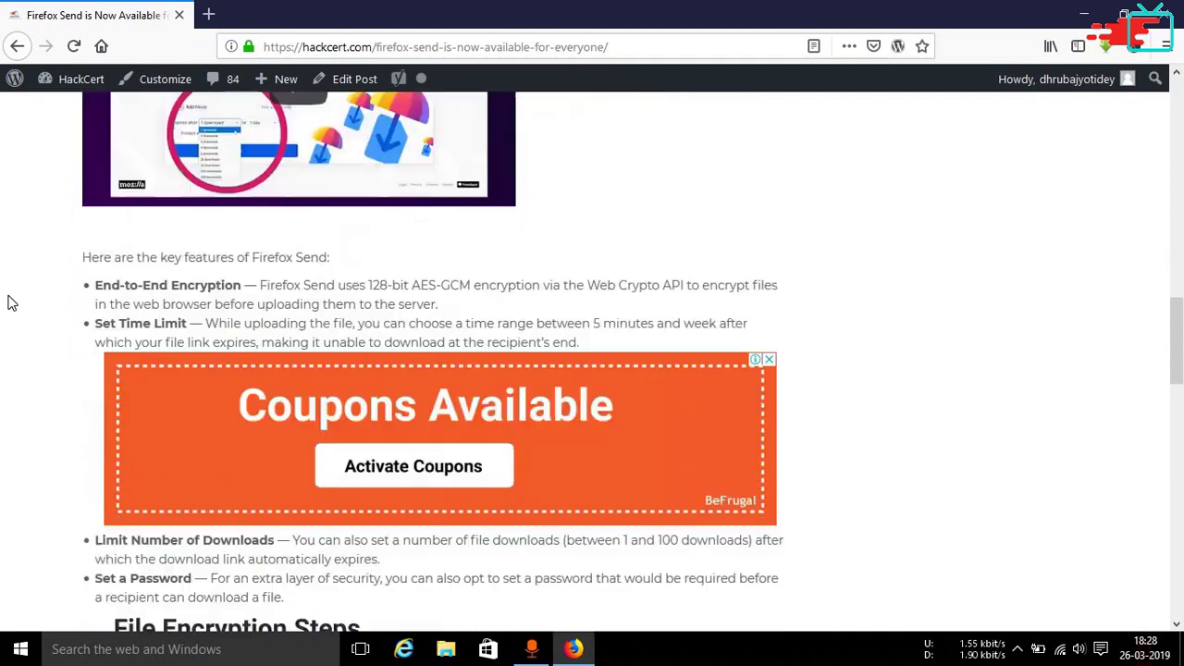
scroll(11, 303, down, 5)
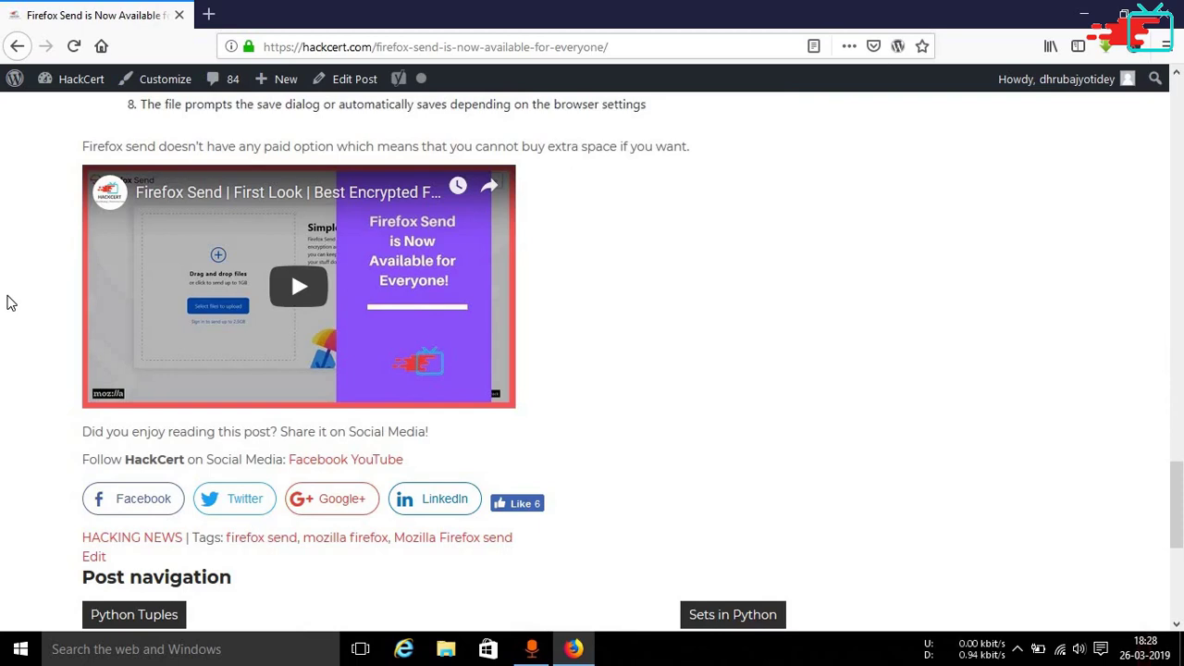
scroll(9, 302, up, 20)
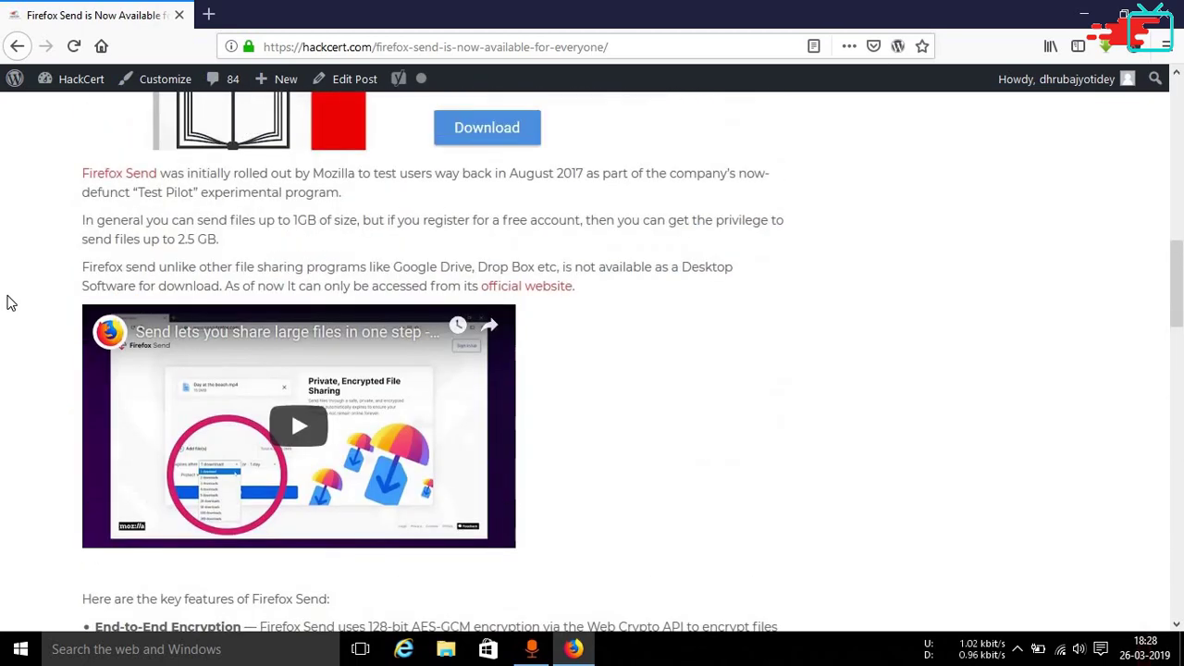
scroll(10, 303, up, 8)
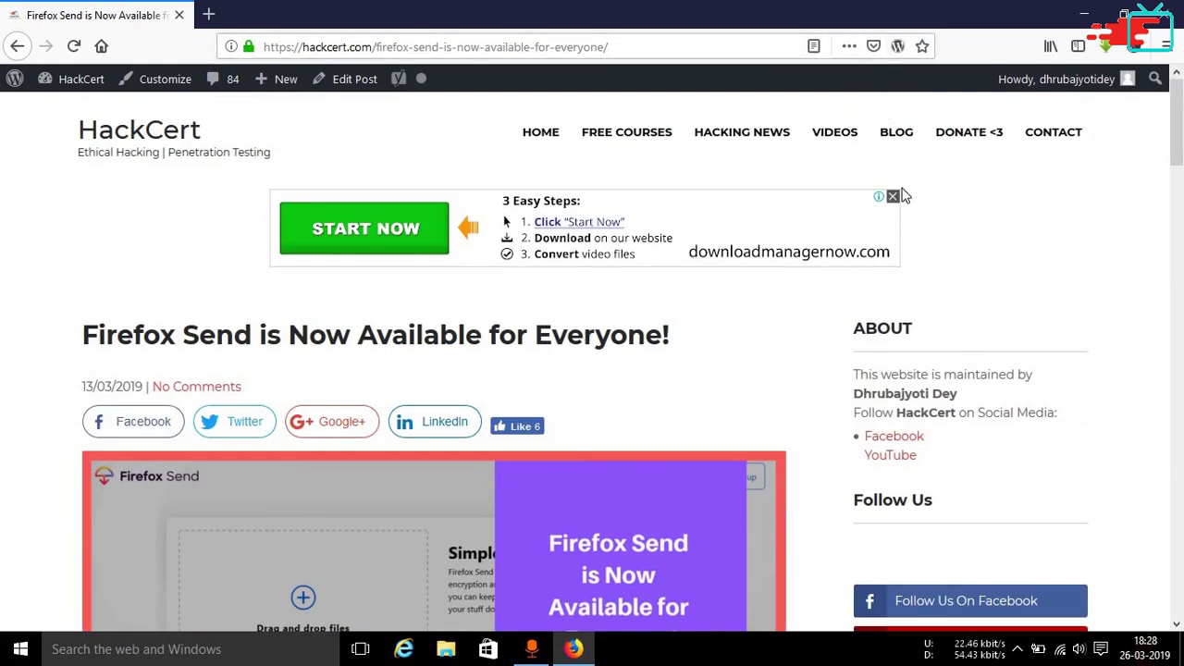
Close the article's advertisement banner and recheck the video player category in Wappalyzer's results for this page
click(892, 197)
click(897, 46)
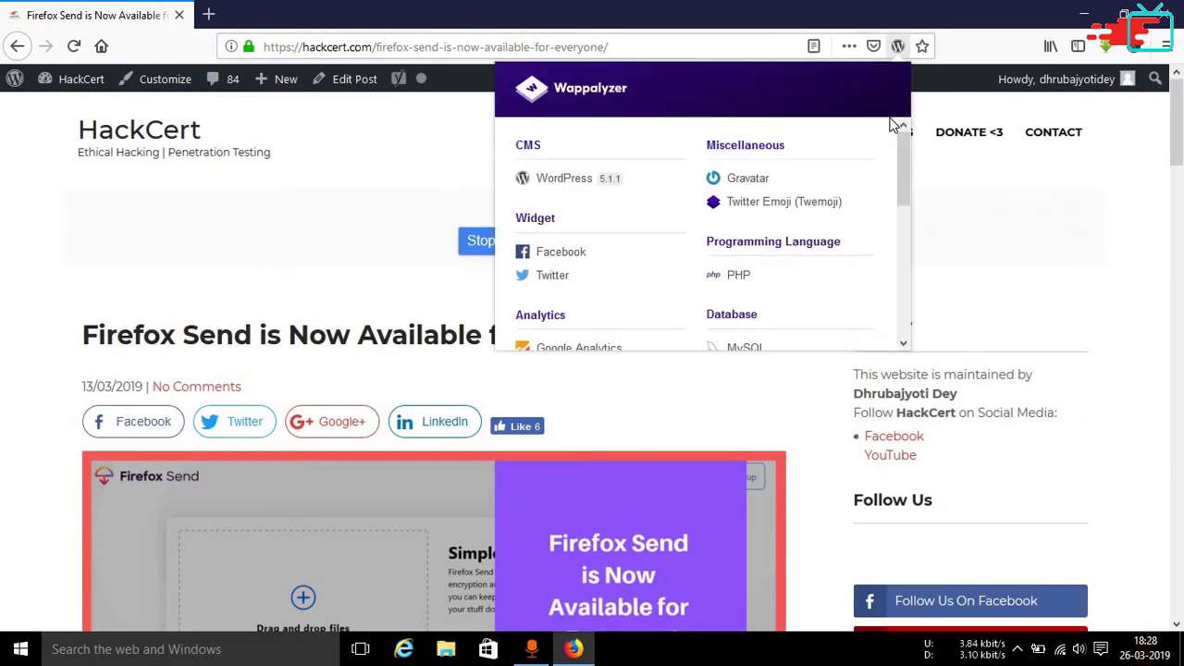
scroll(609, 267, down, 3)
scroll(592, 255, down, 2)
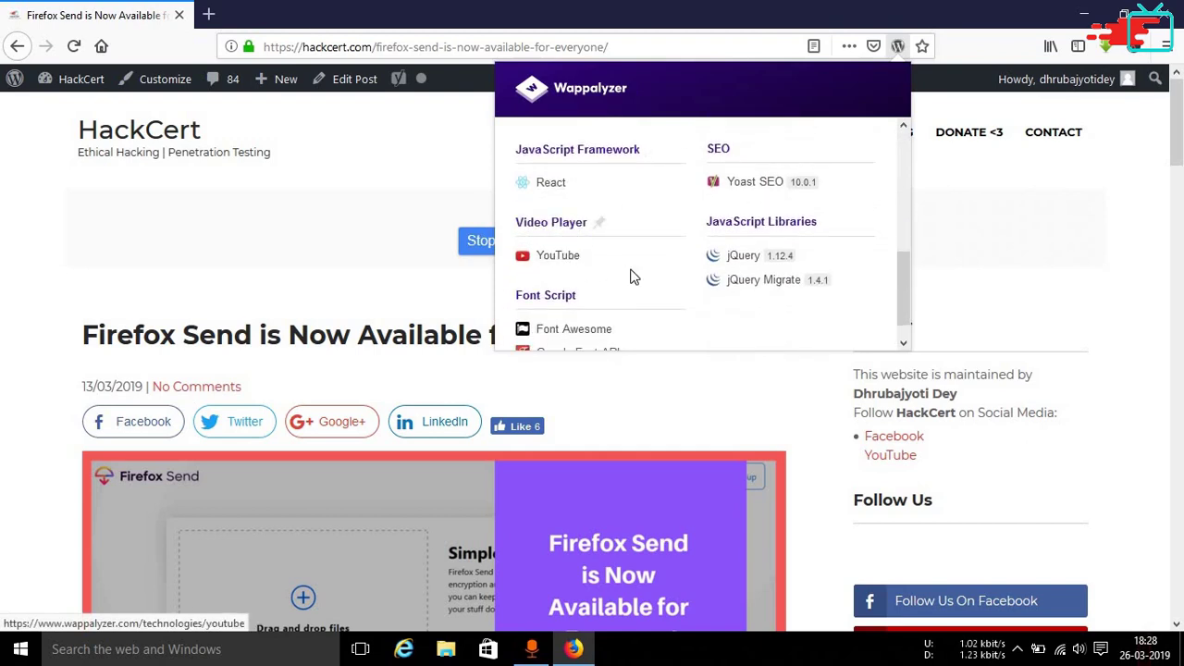
scroll(633, 278, down, 1)
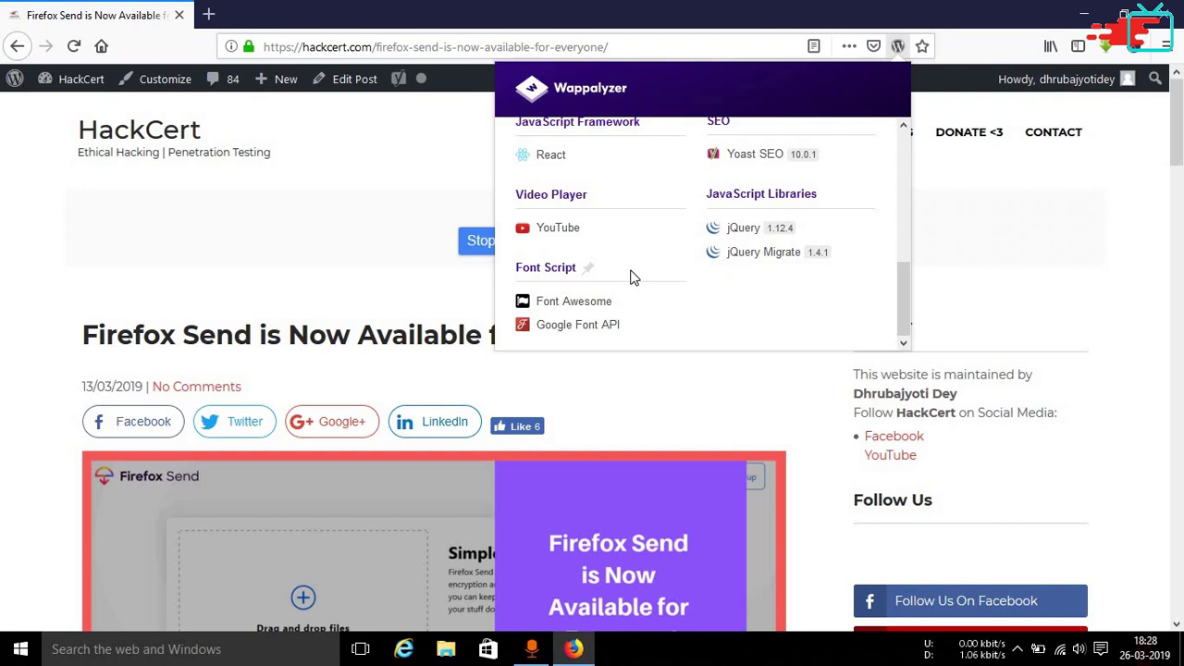
click(414, 340)
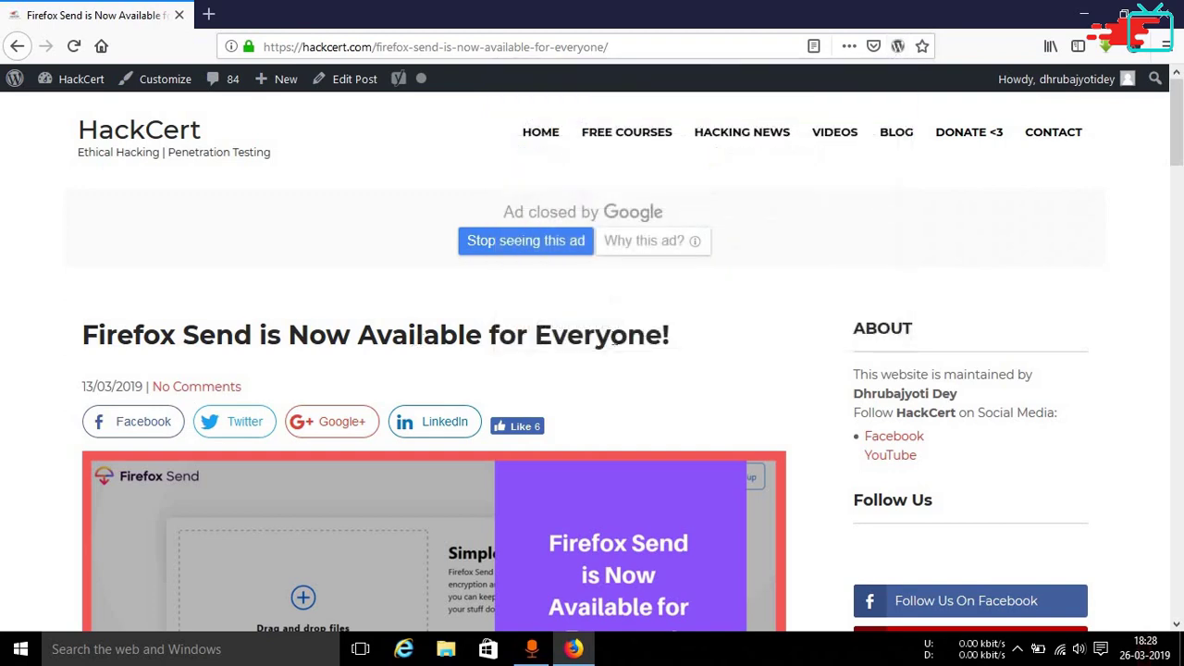
Return from the Firefox Send article to the HackCert home page
scroll(613, 338, down, 5)
scroll(613, 346, up, 4)
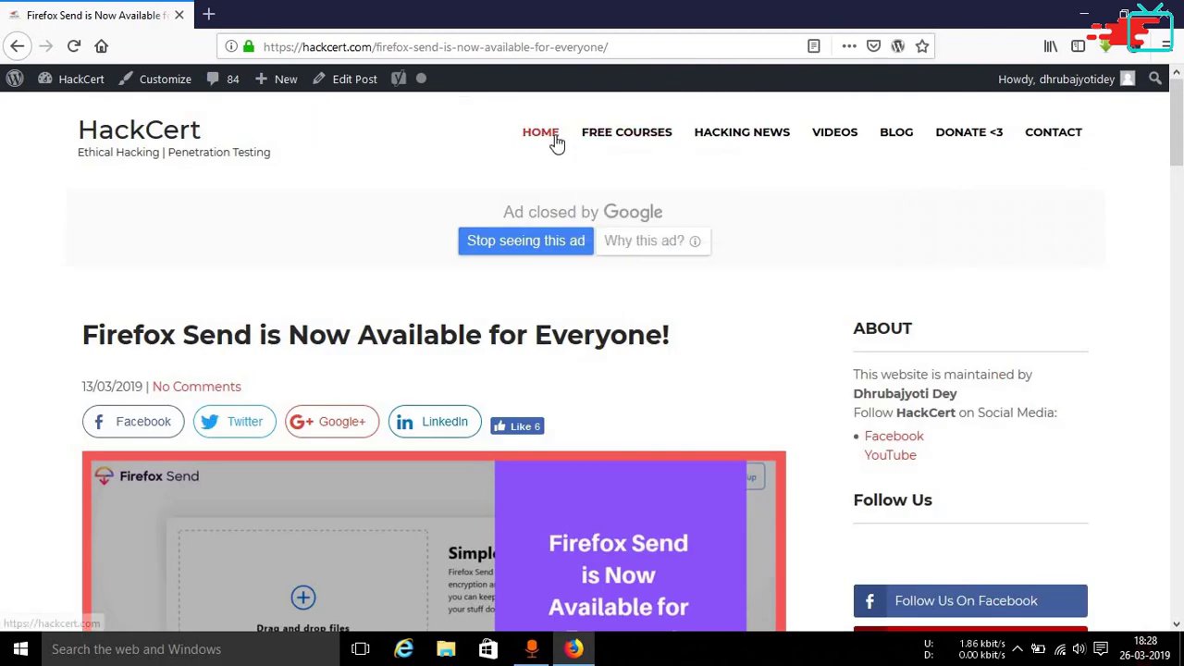
click(551, 139)
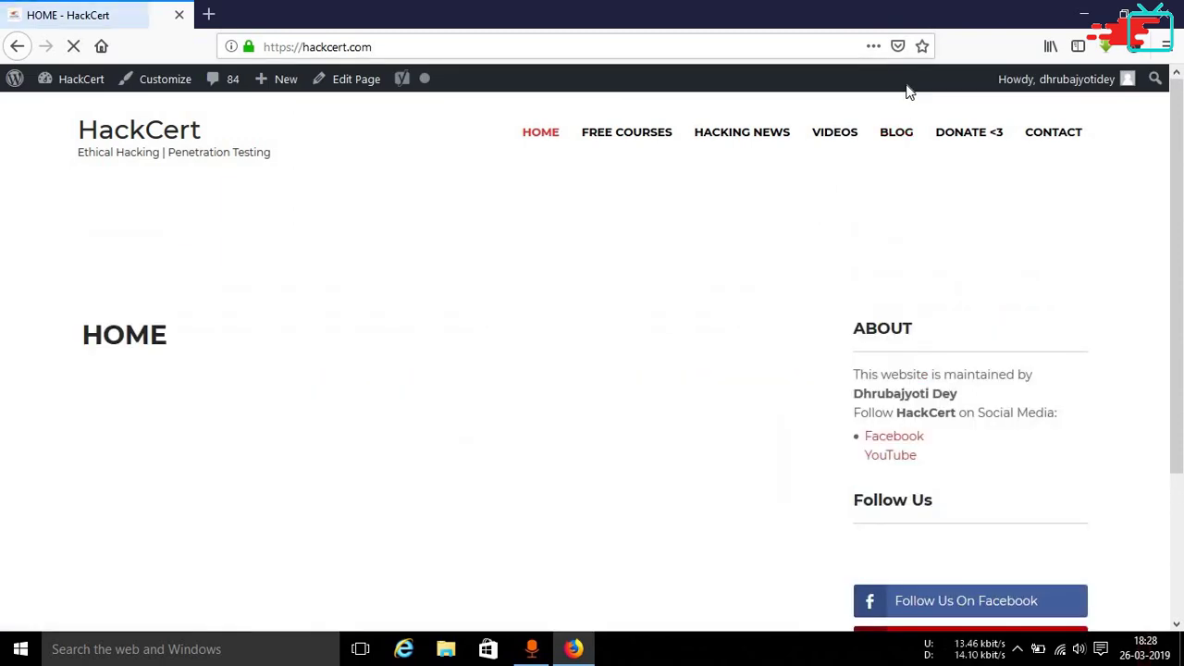
Close the home page's advertisement banner and check Wappalyzer's results there for a video player category
click(898, 48)
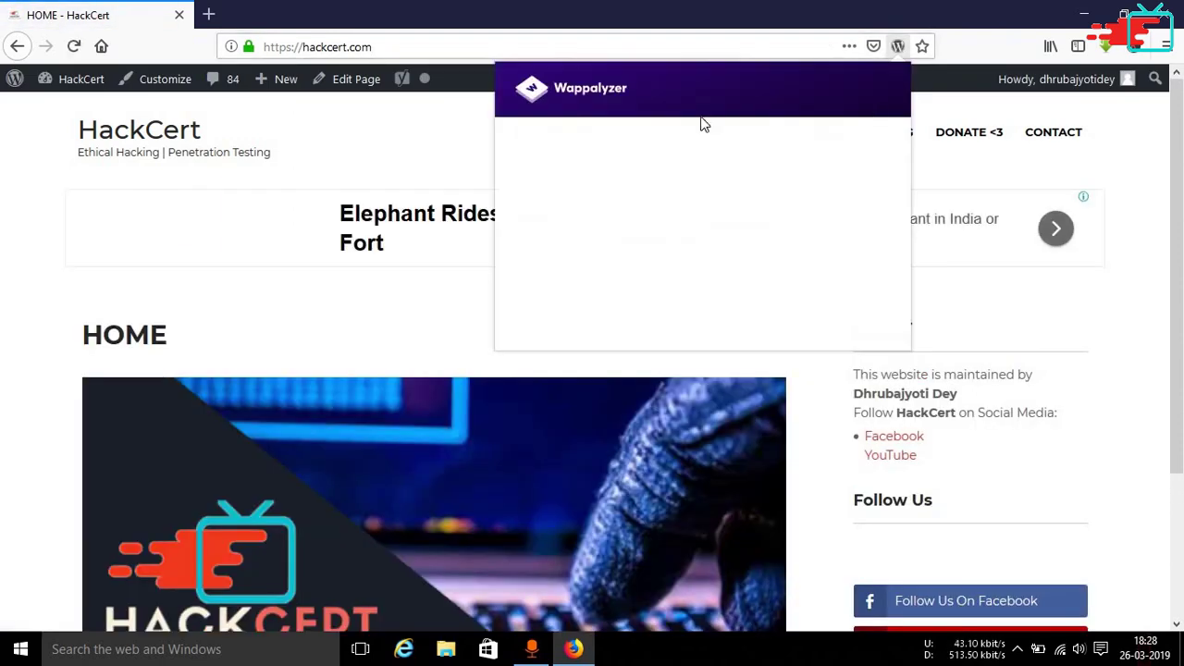
scroll(656, 251, down, 3)
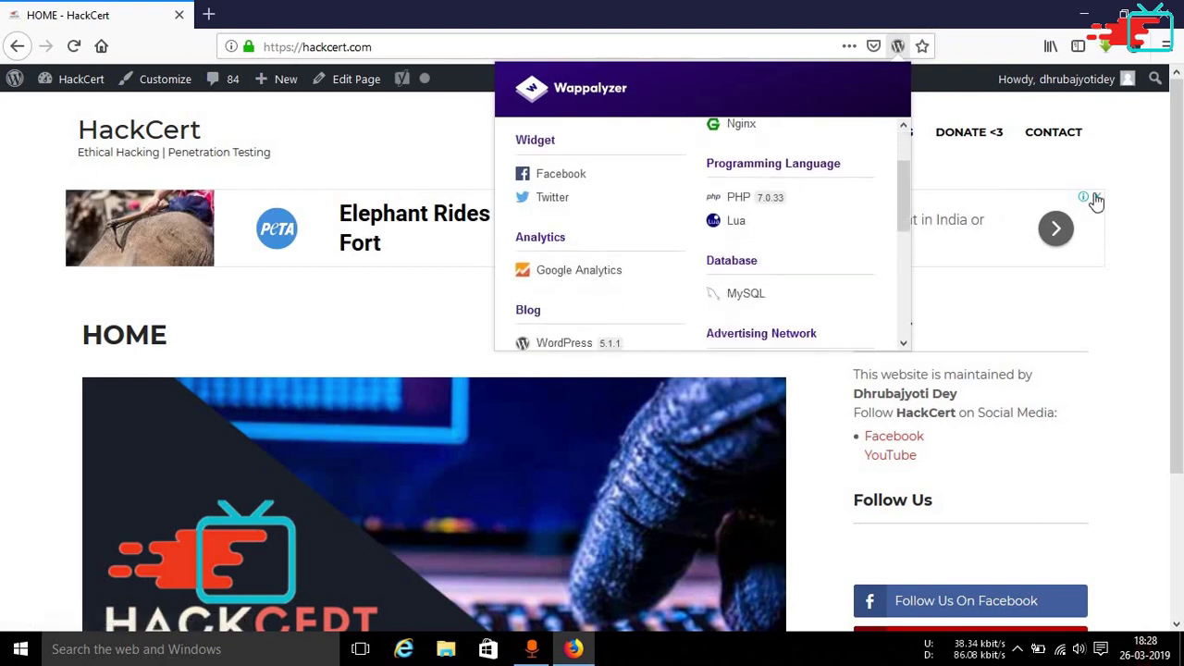
key(Escape)
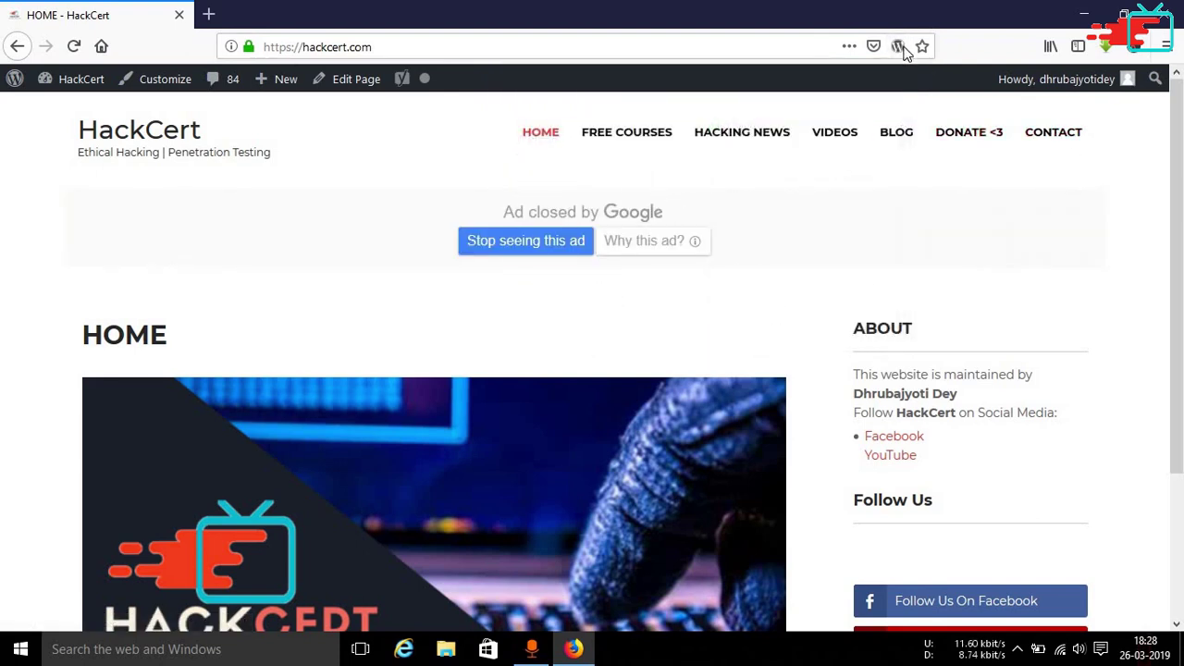
click(897, 46)
scroll(584, 238, down, 5)
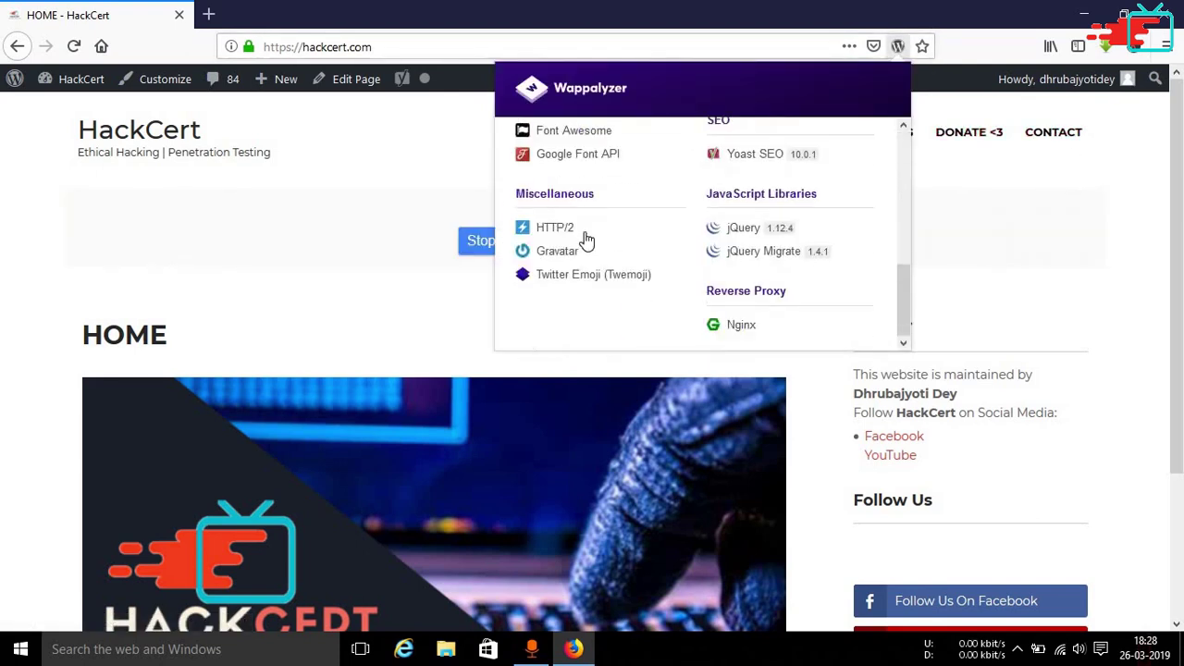
scroll(585, 240, up, 3)
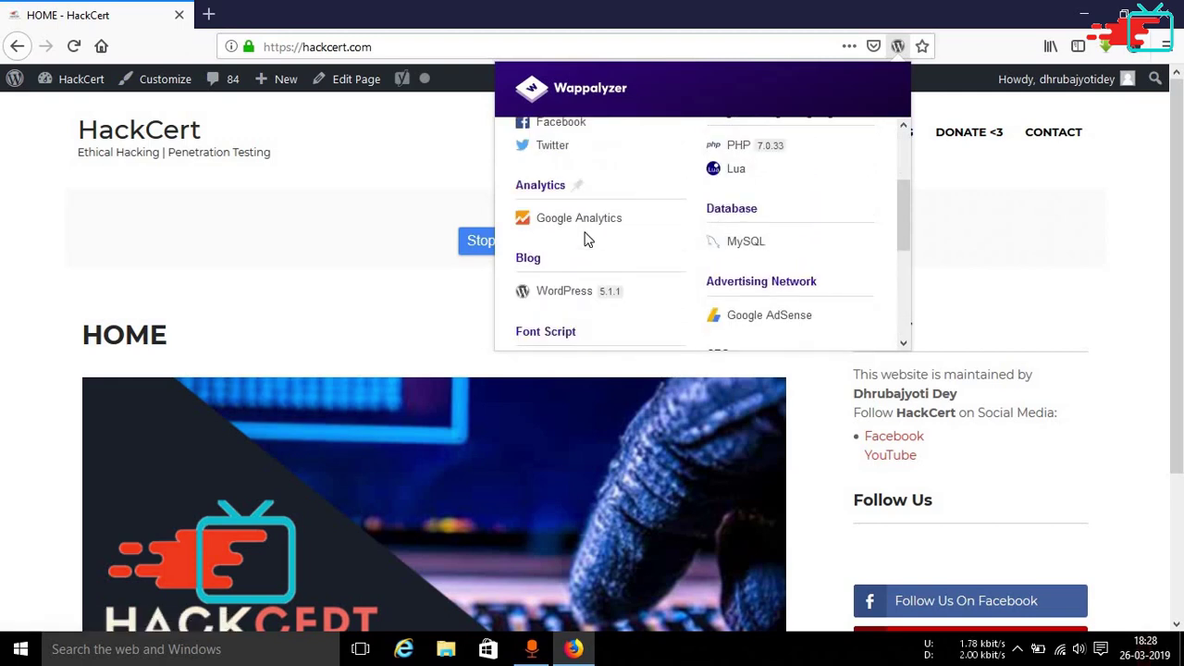
Dismiss Wappalyzer's results and look through the HackCert home page down to the footer for any embedded video
click(1141, 333)
scroll(287, 402, down, 3)
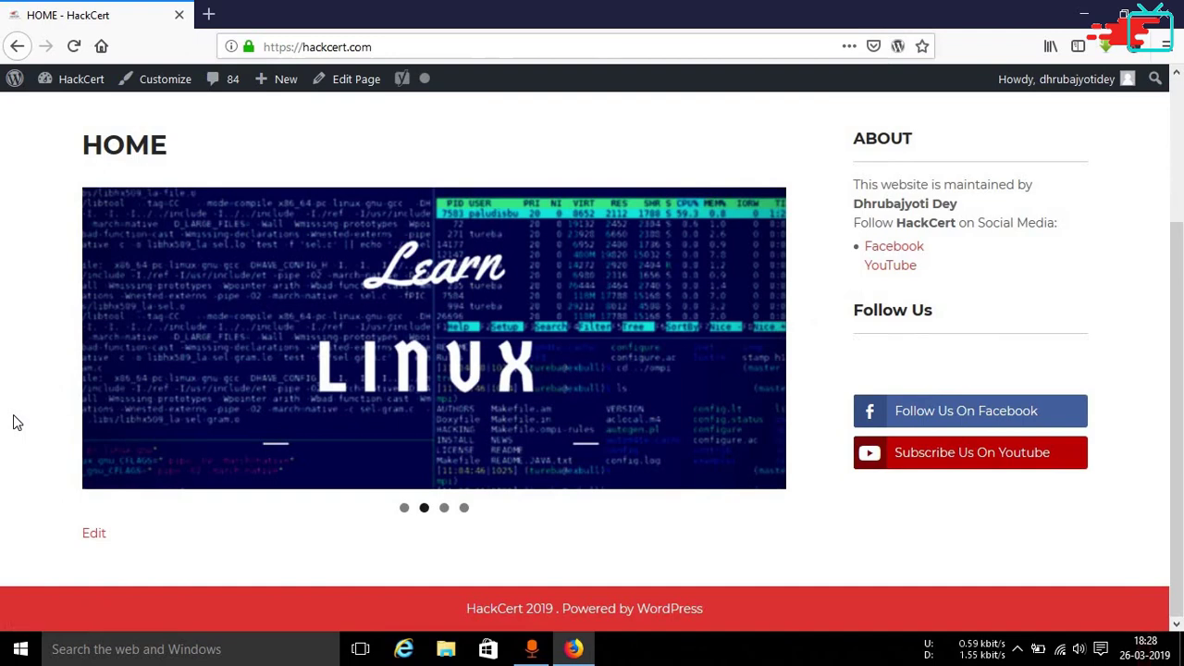
scroll(13, 423, up, 3)
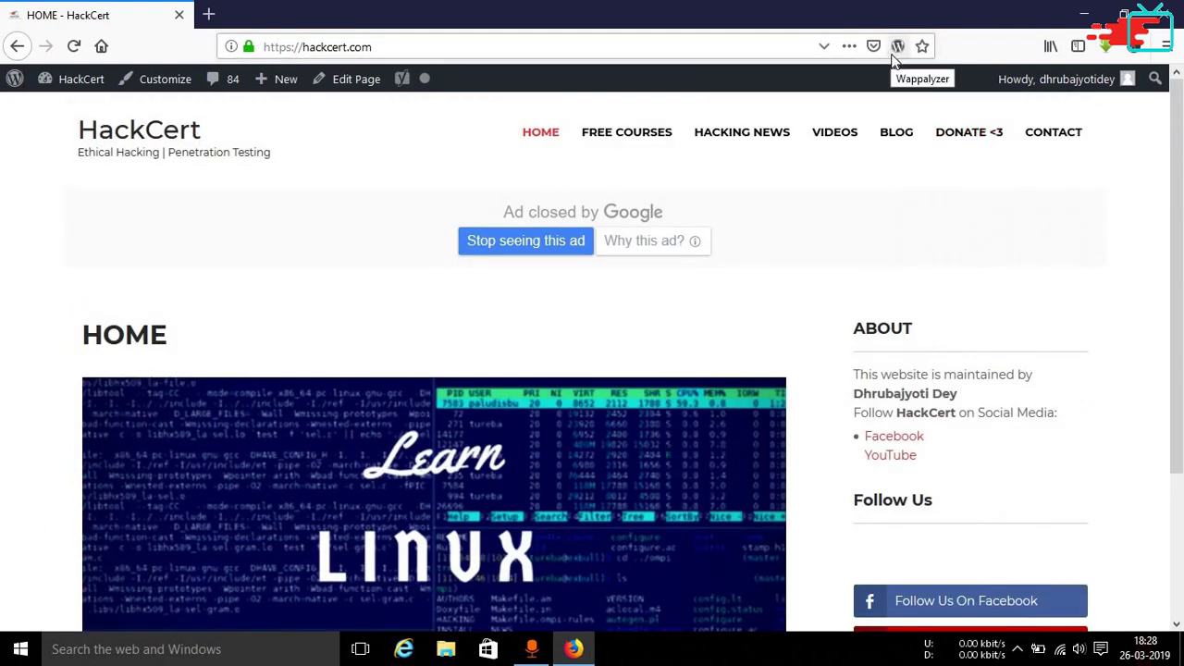
Recheck the first categories in Wappalyzer's results for the home page, such as CMS and Web Server, and dismiss the results
click(895, 53)
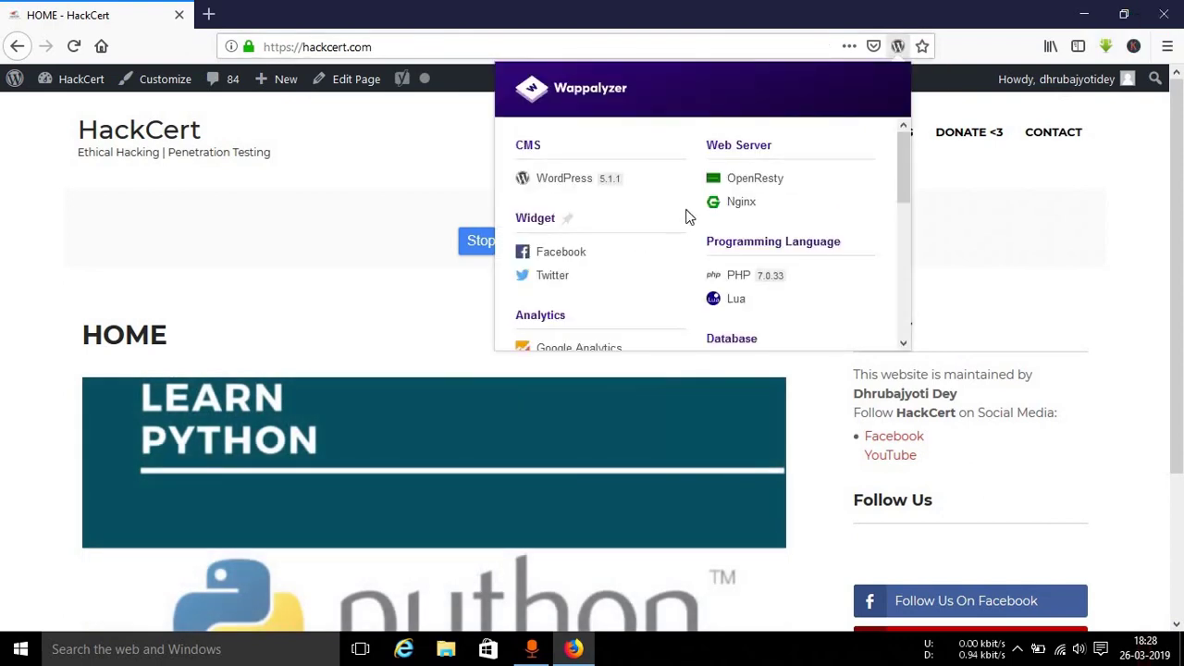
click(1148, 169)
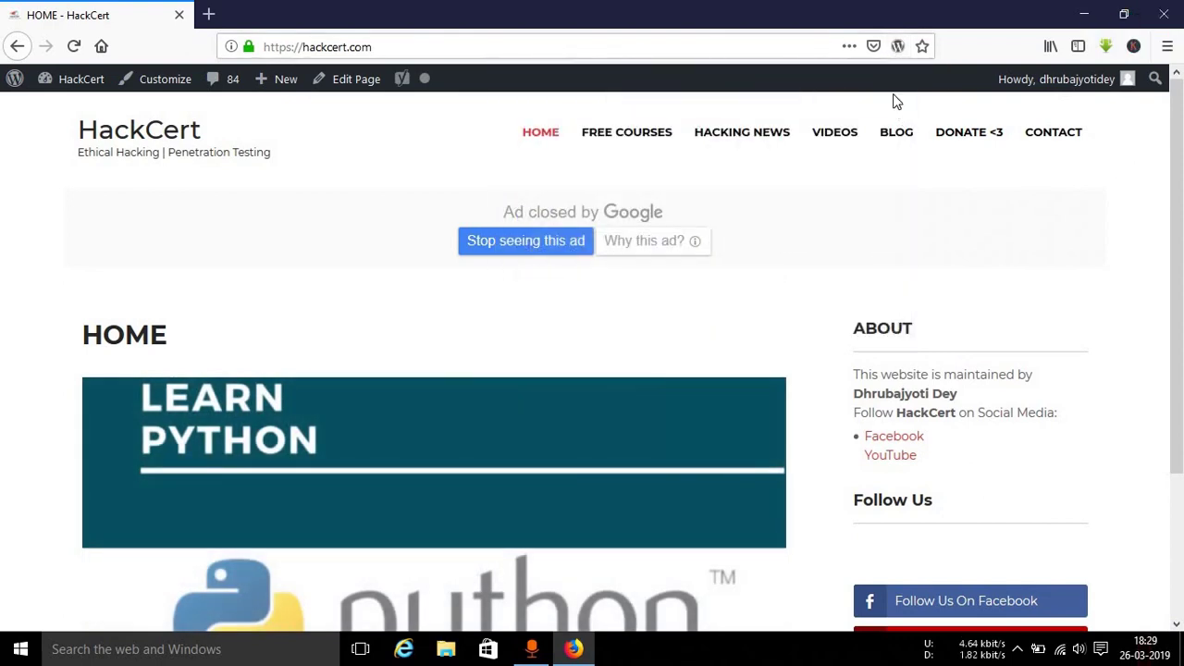
click(896, 54)
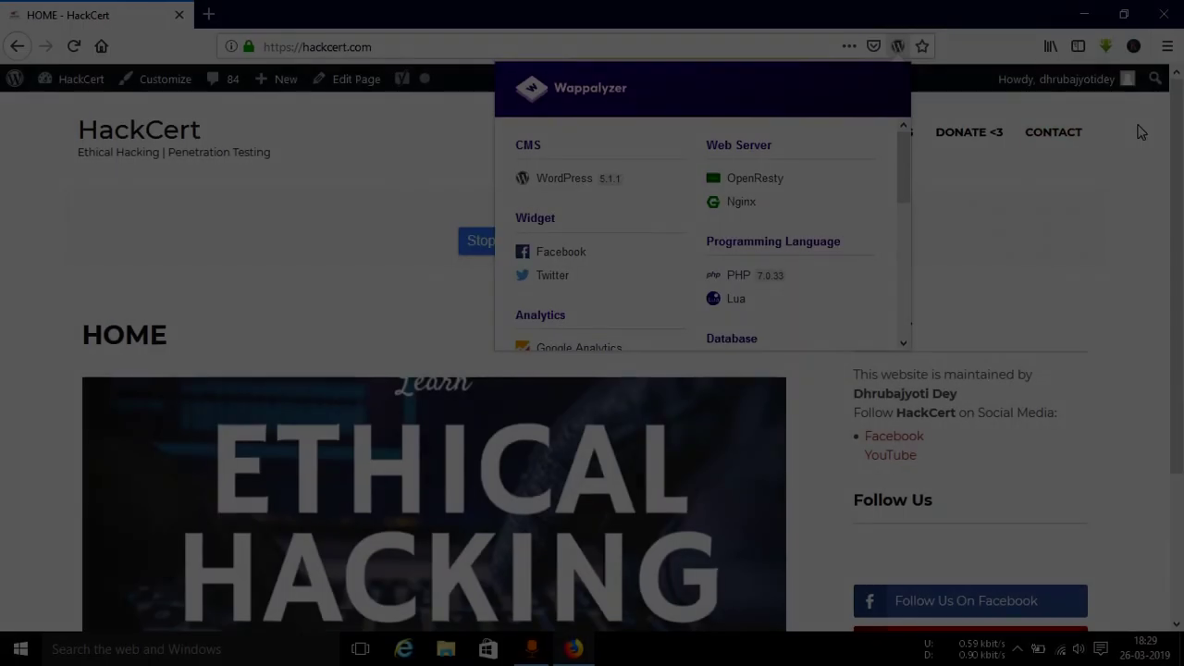
click(1143, 131)
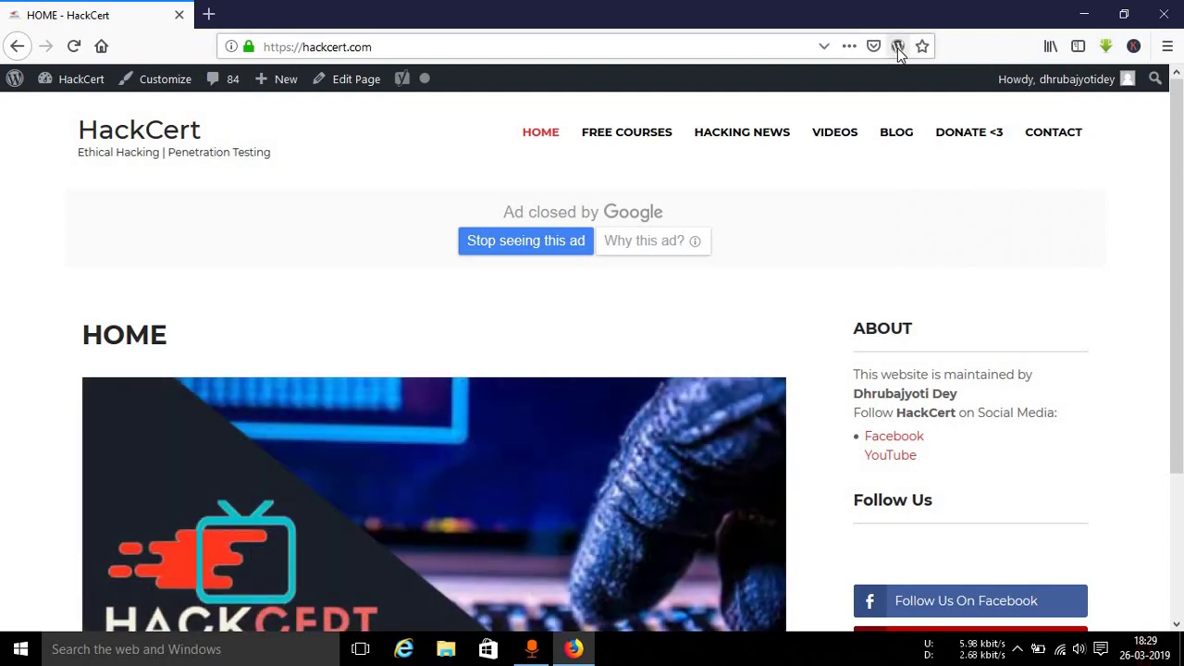
Review Wappalyzer's complete technology list for the HackCert home page, from CMS to Reverse Proxy, and close it
click(897, 46)
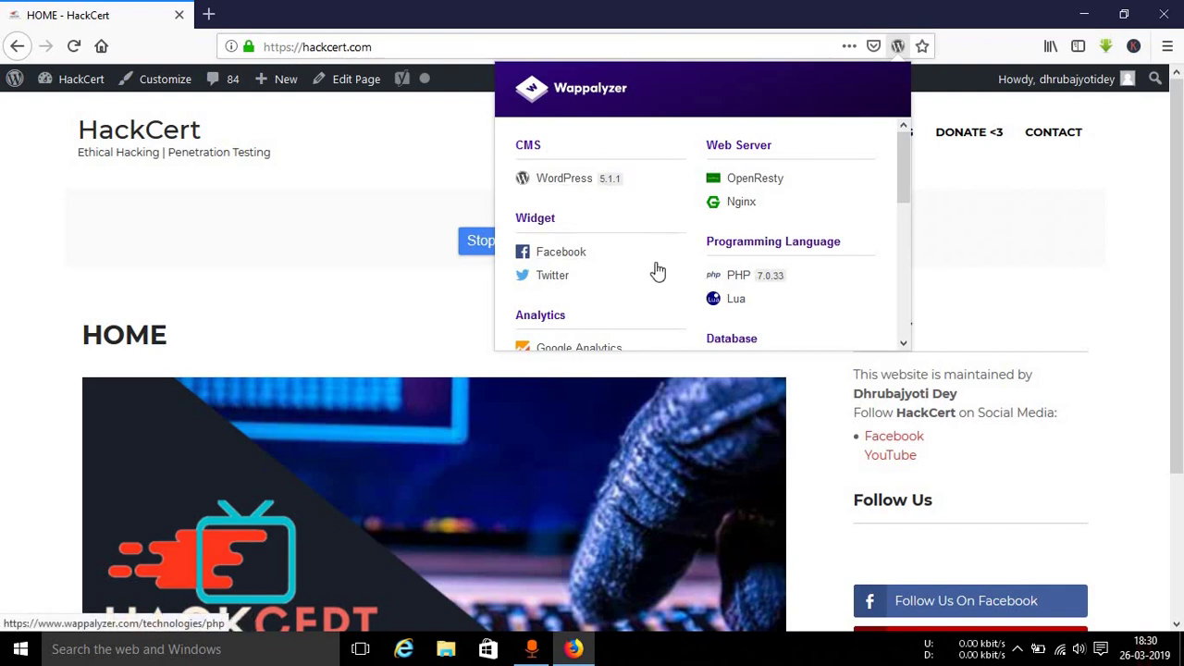
scroll(652, 270, down, 4)
scroll(652, 271, up, 4)
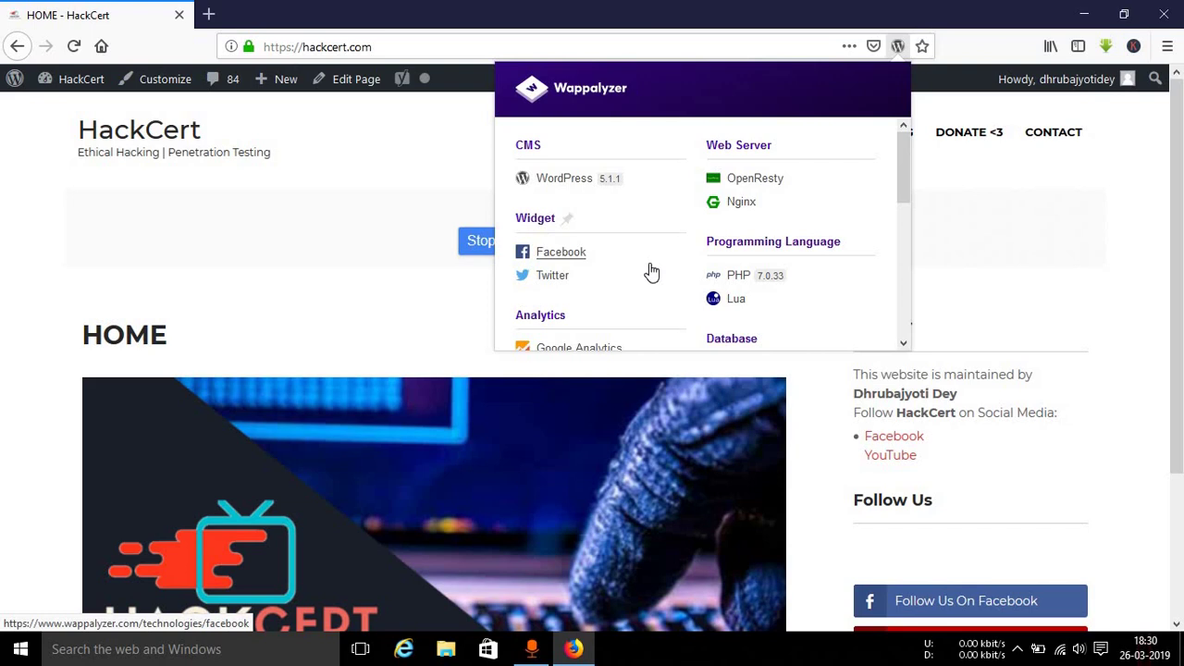
scroll(653, 270, down, 3)
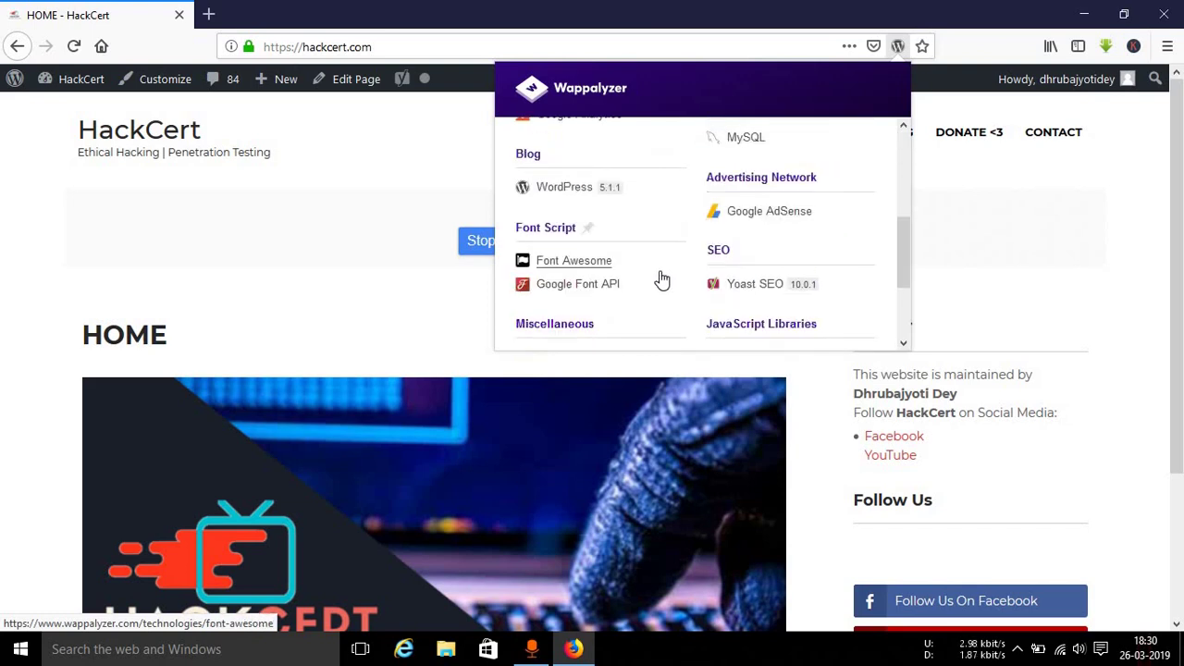
scroll(662, 280, down, 3)
scroll(662, 279, up, 2)
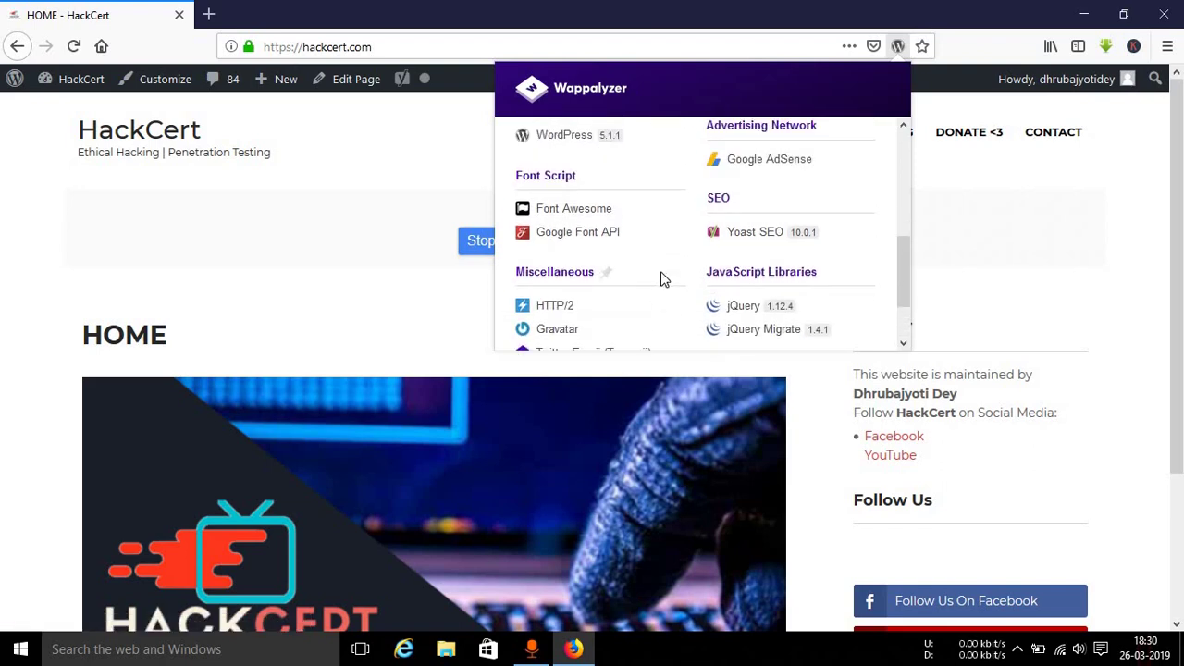
scroll(682, 299, up, 5)
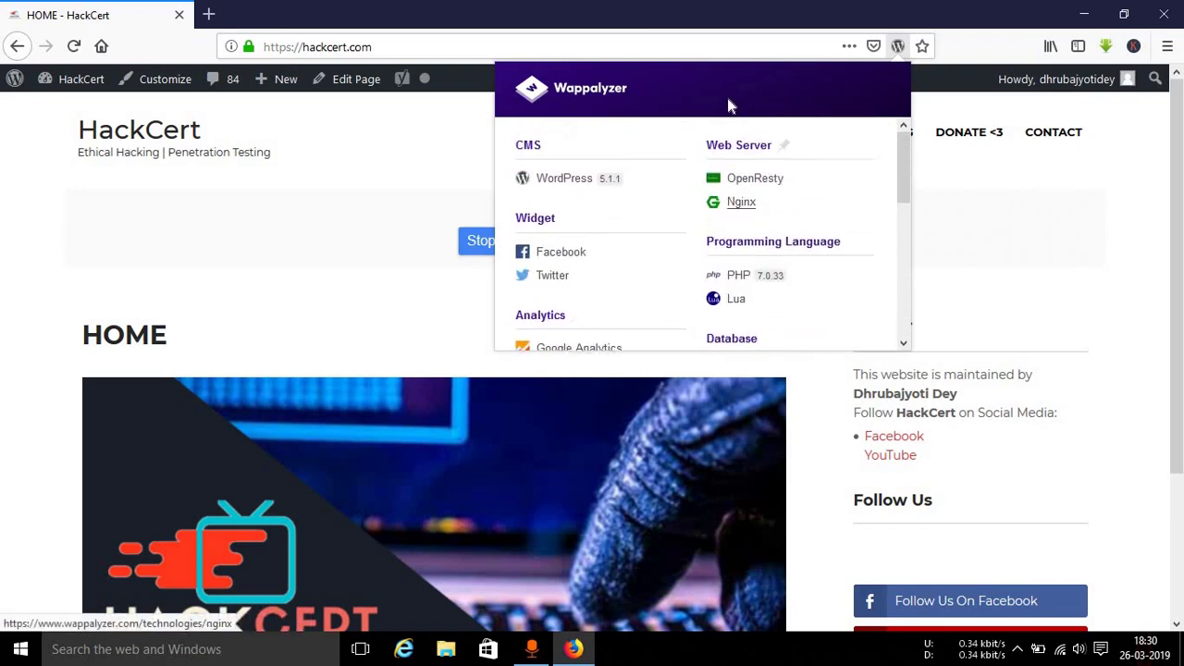
scroll(696, 241, down, 4)
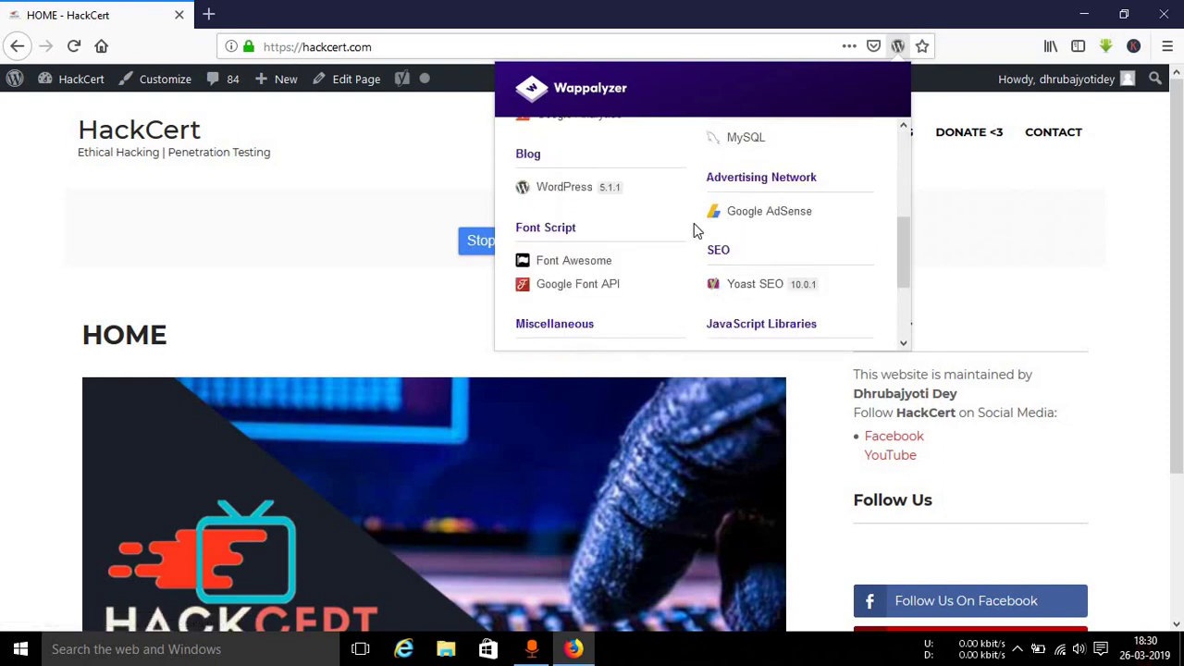
scroll(693, 259, down, 3)
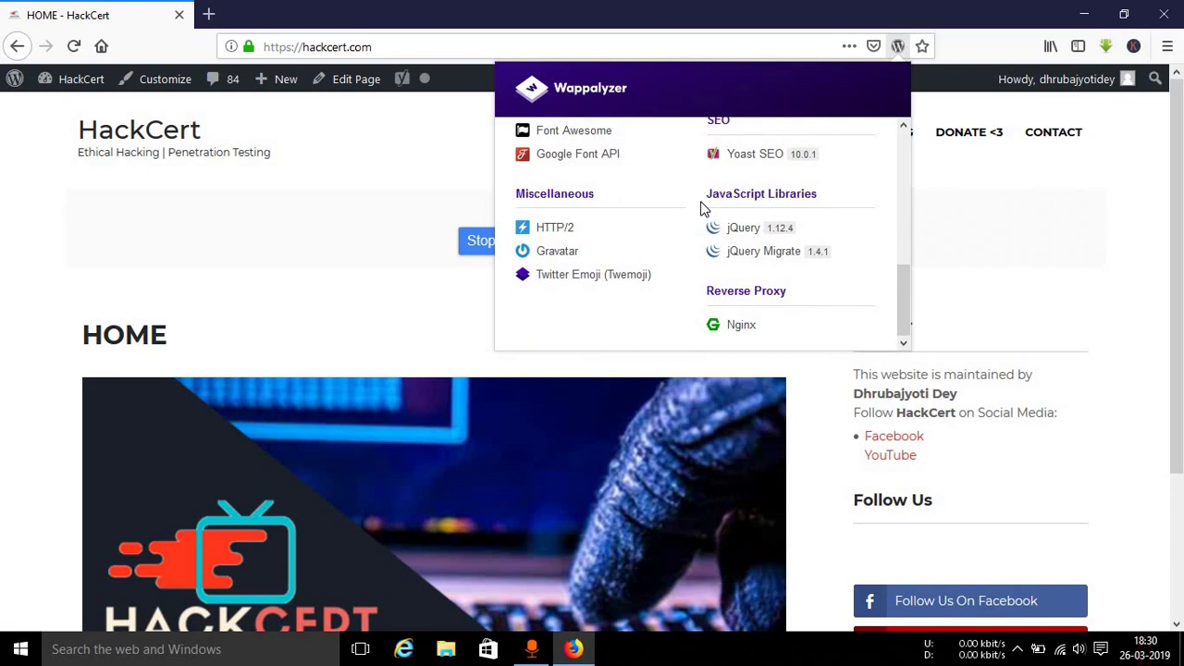
click(986, 298)
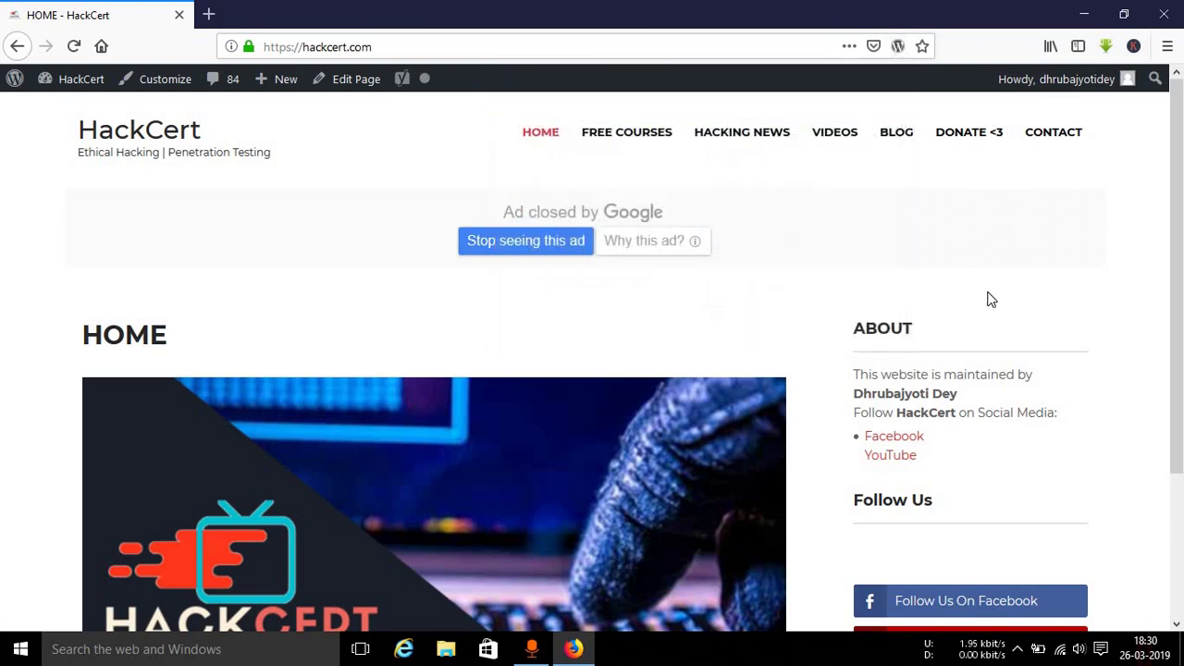